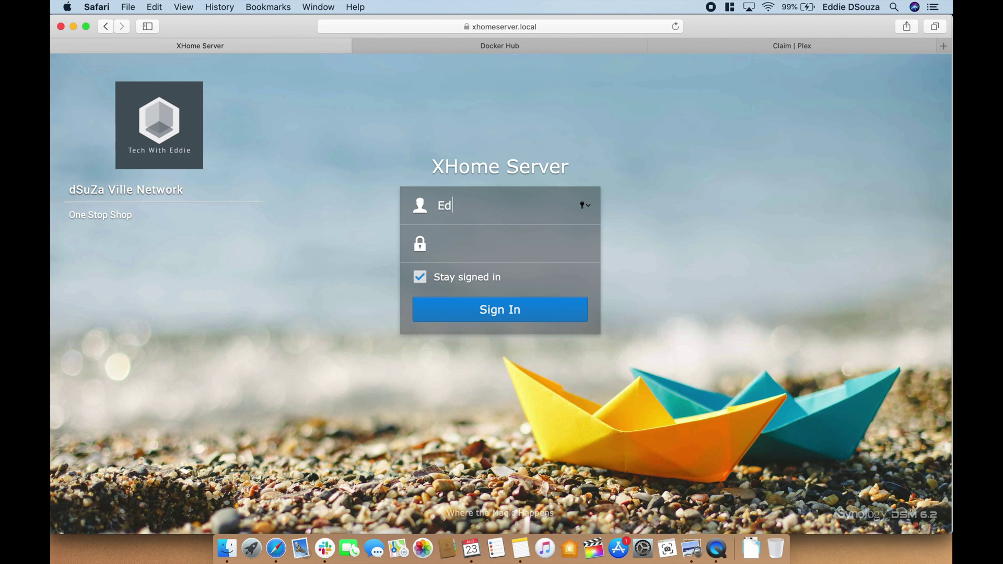
Sign in to DSM by entering the account password
key(Tab)
text(••••••)
key(Return)
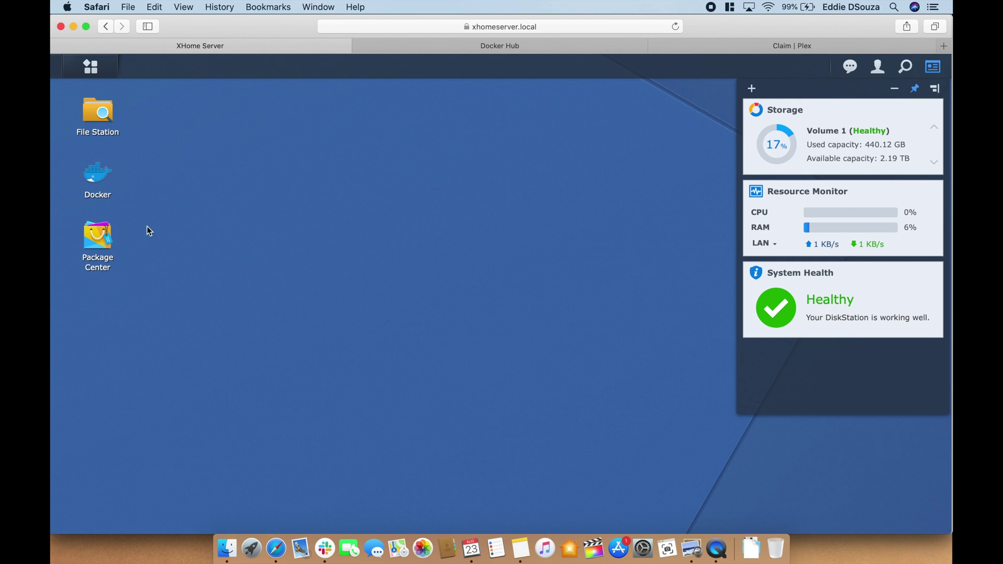
Search Package Center for 'plex' and open the Plex Media Server package details
click(108, 264)
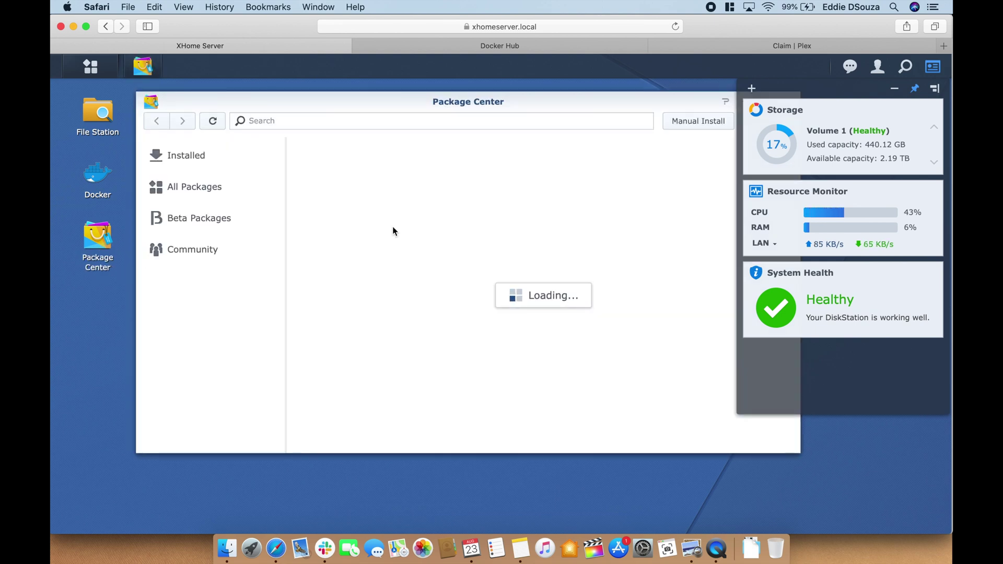
click(473, 119)
text(p)
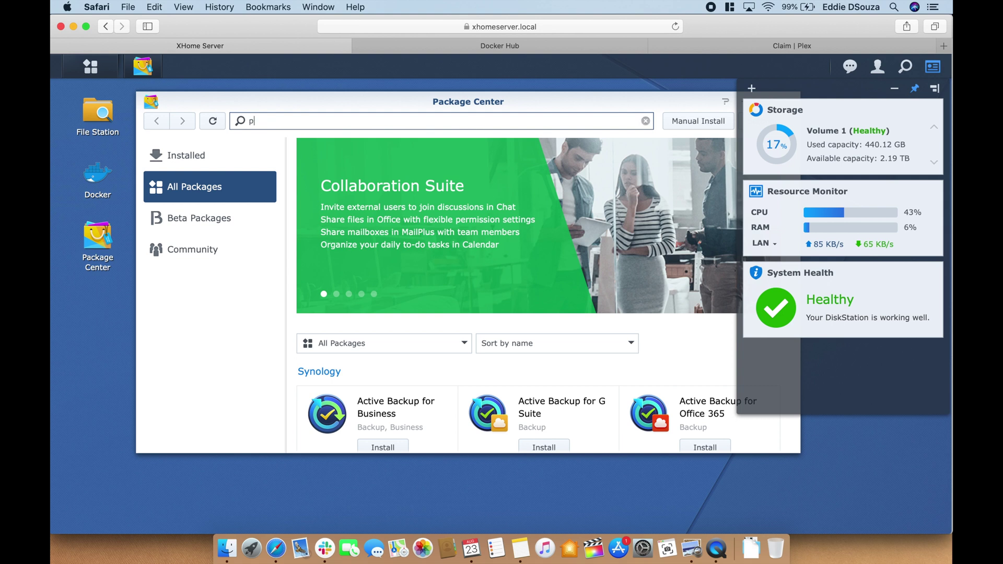
text(lex)
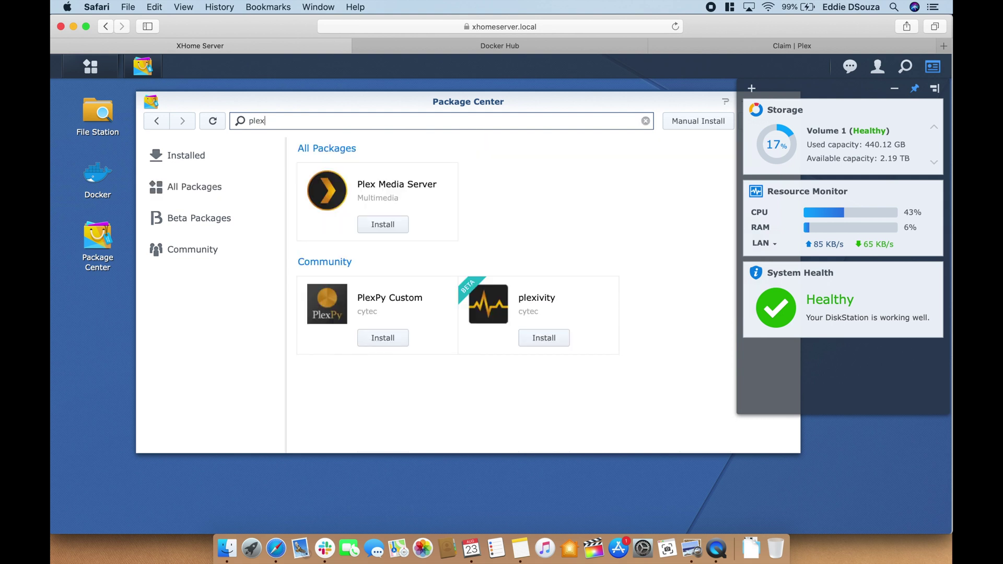
click(374, 188)
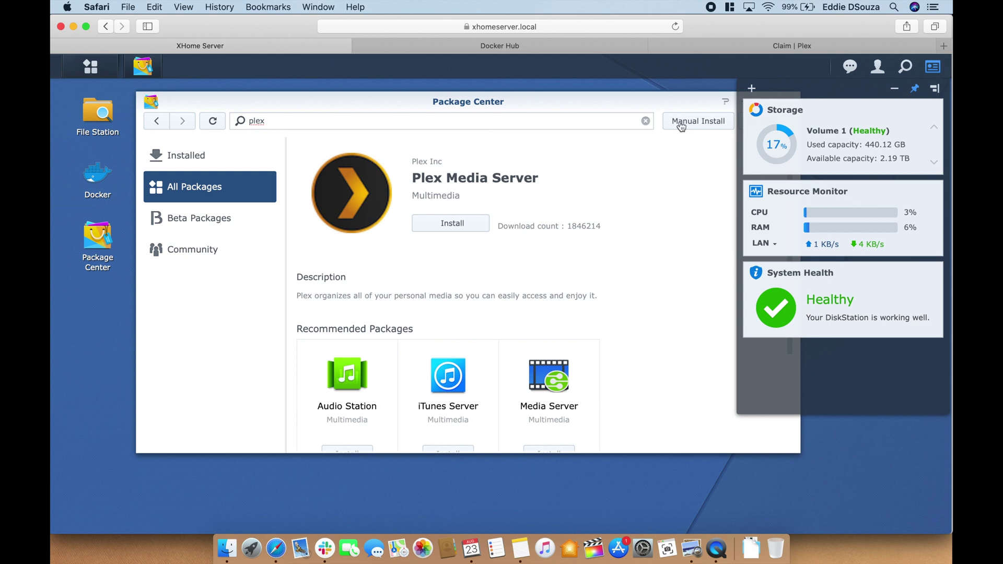
click(724, 101)
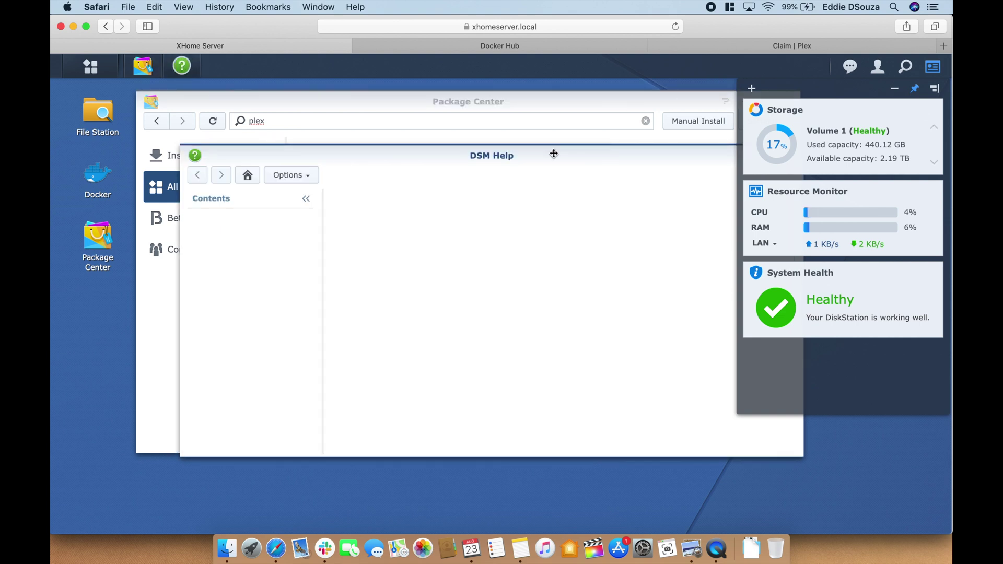
Open Docker, hide the desktop widgets, and go to the Registry page
double_click(99, 193)
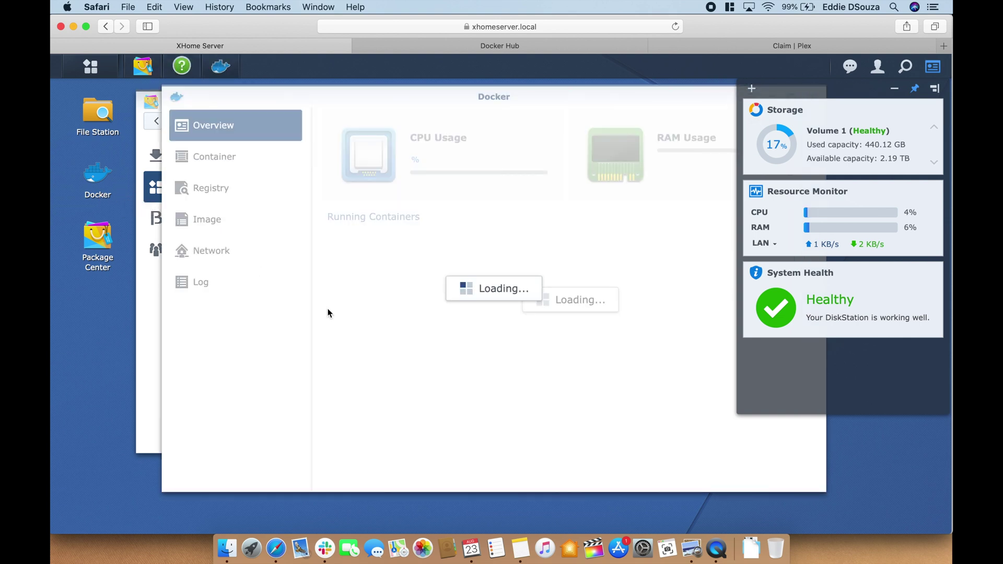
click(896, 91)
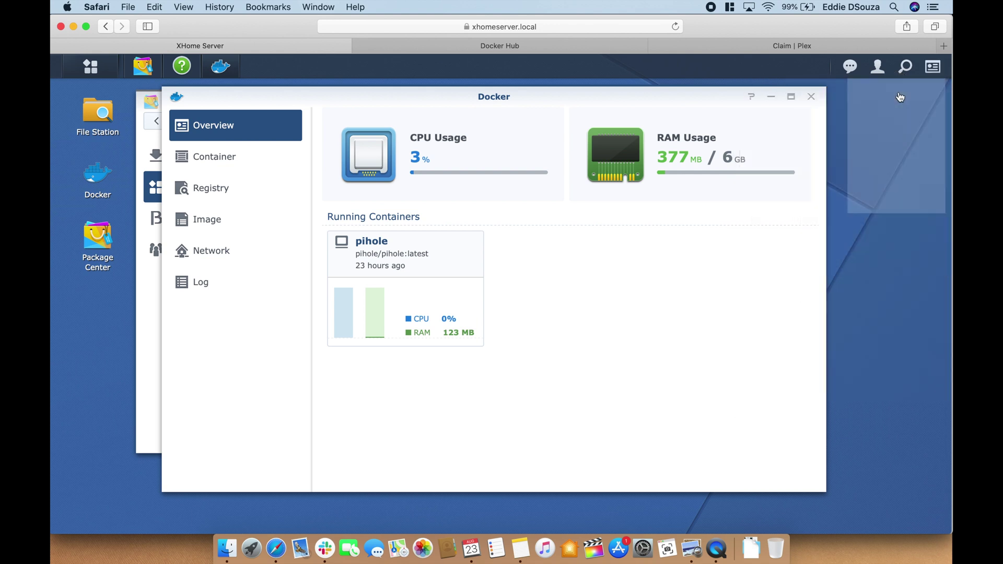
click(272, 158)
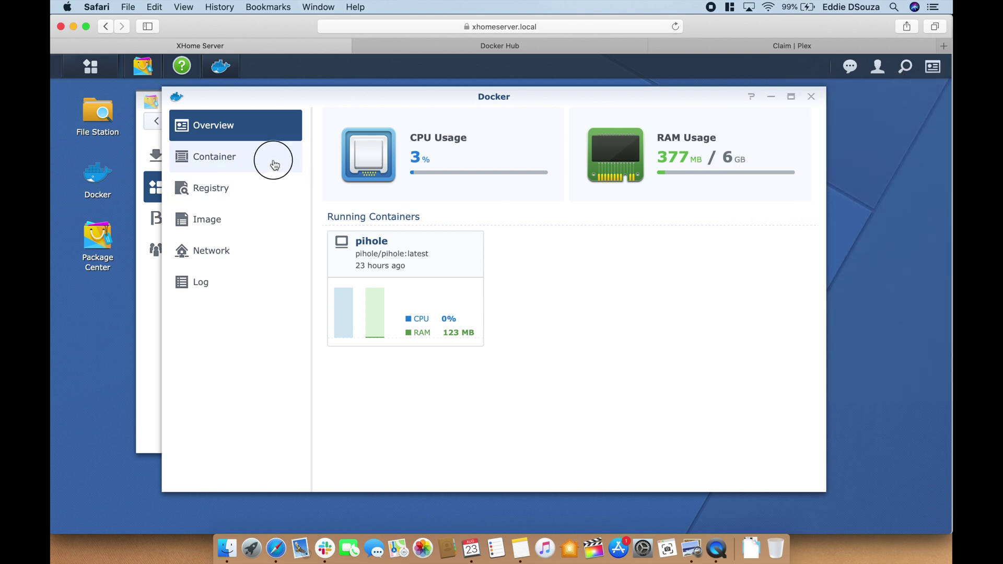
click(263, 191)
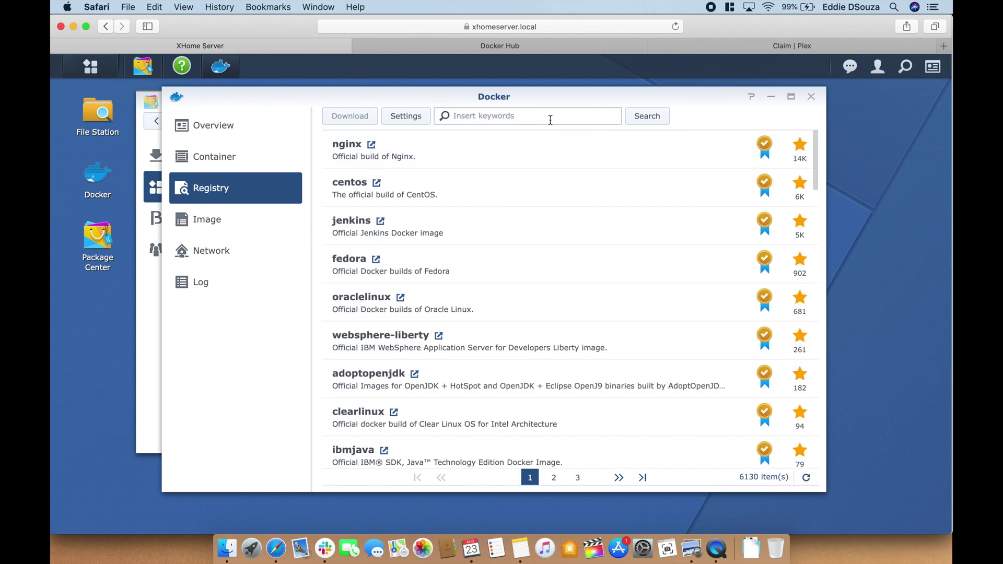
Download the plexinc/pms-docker image with the latest tag and view the image list
click(548, 116)
text(plex)
key(Return)
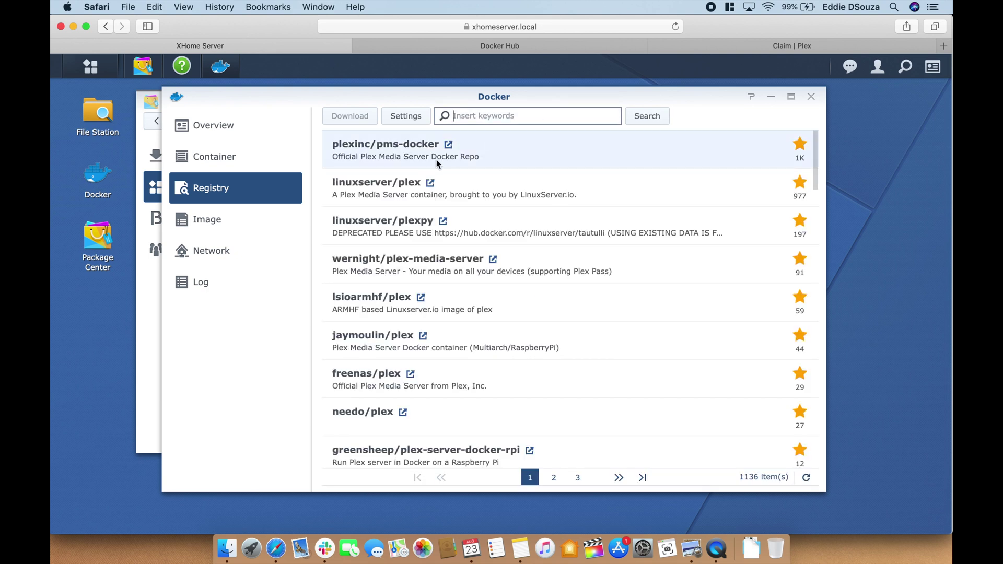
double_click(484, 151)
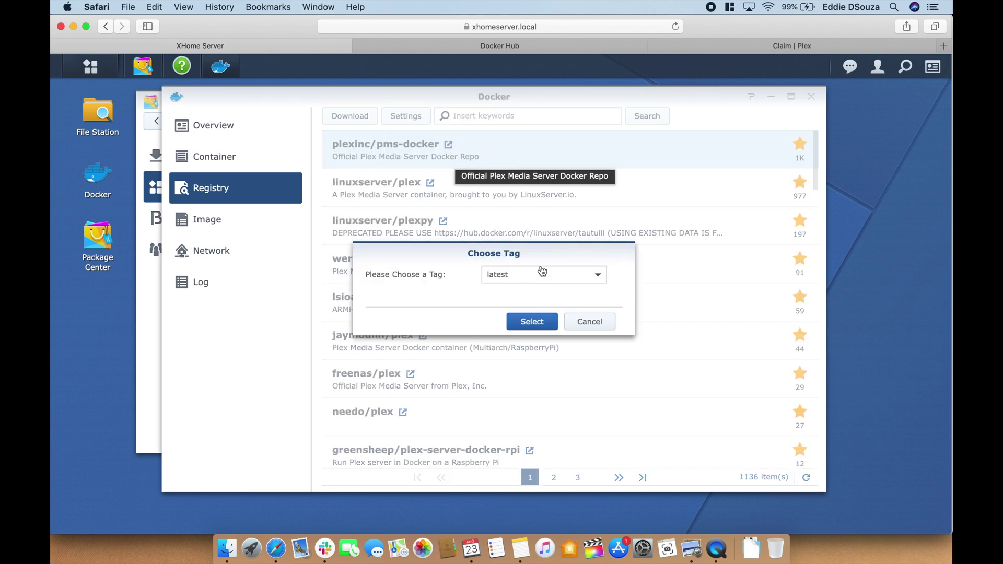
click(531, 321)
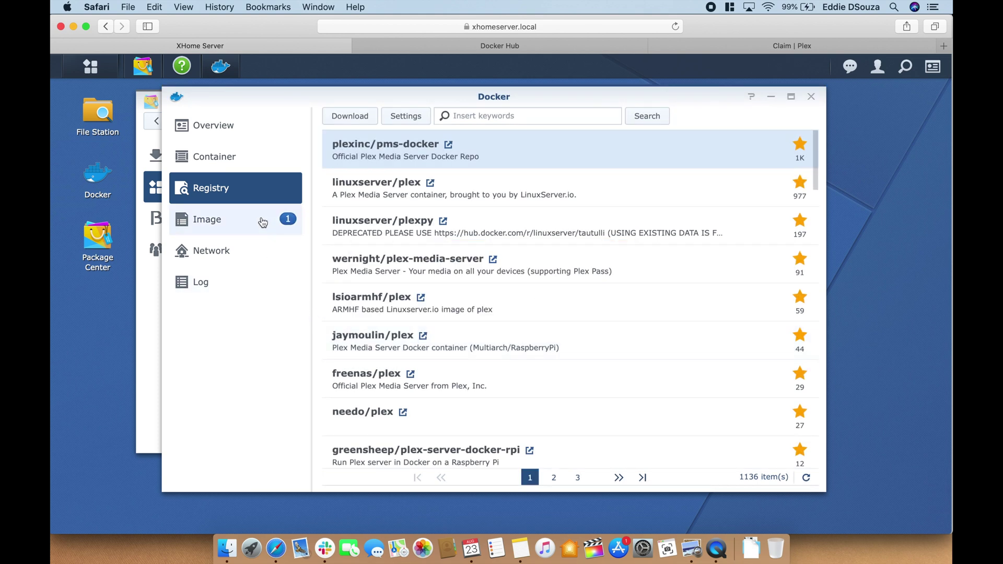
click(263, 220)
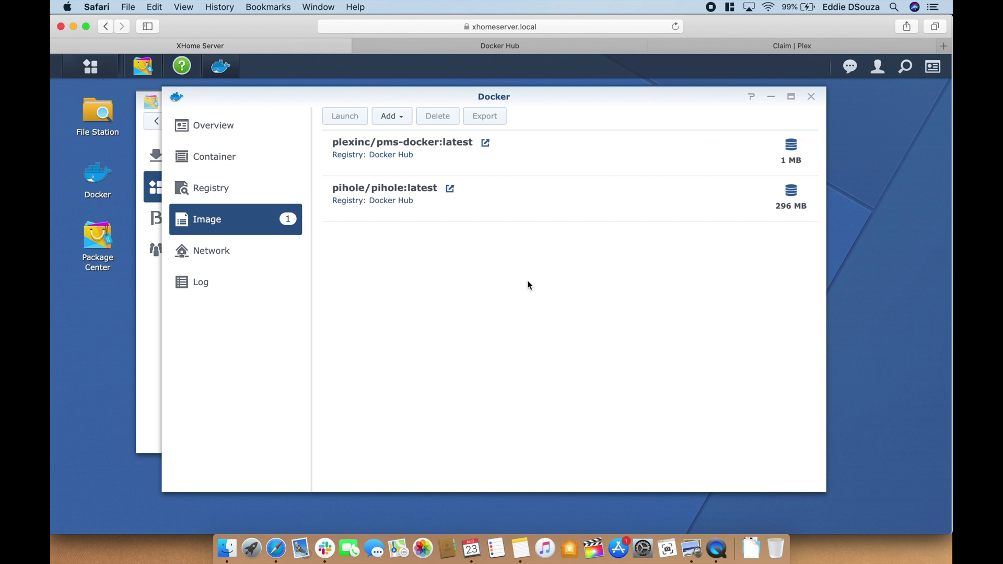
Browse File Station to the media/plex folder, then bring Docker's image list forward
click(99, 115)
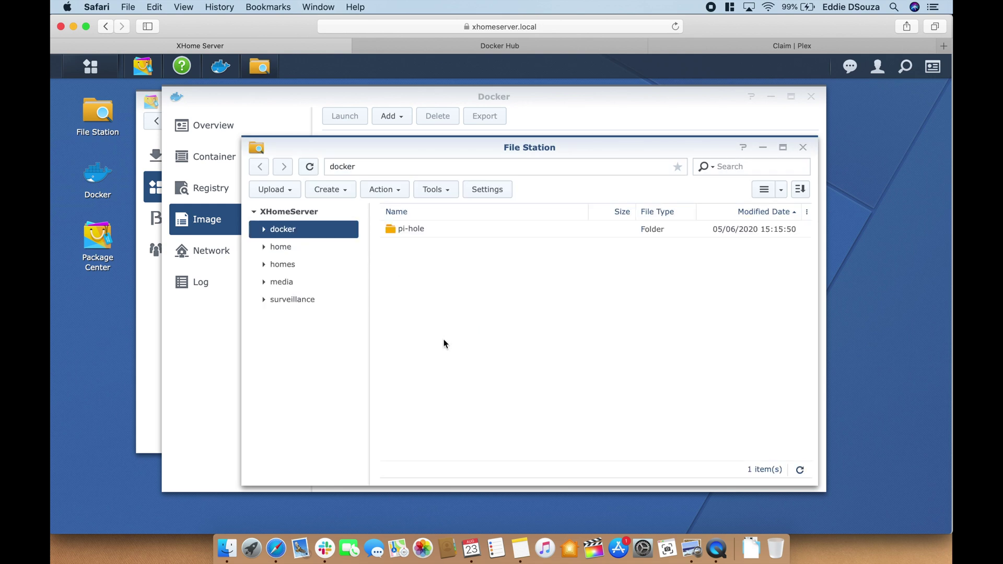
click(320, 288)
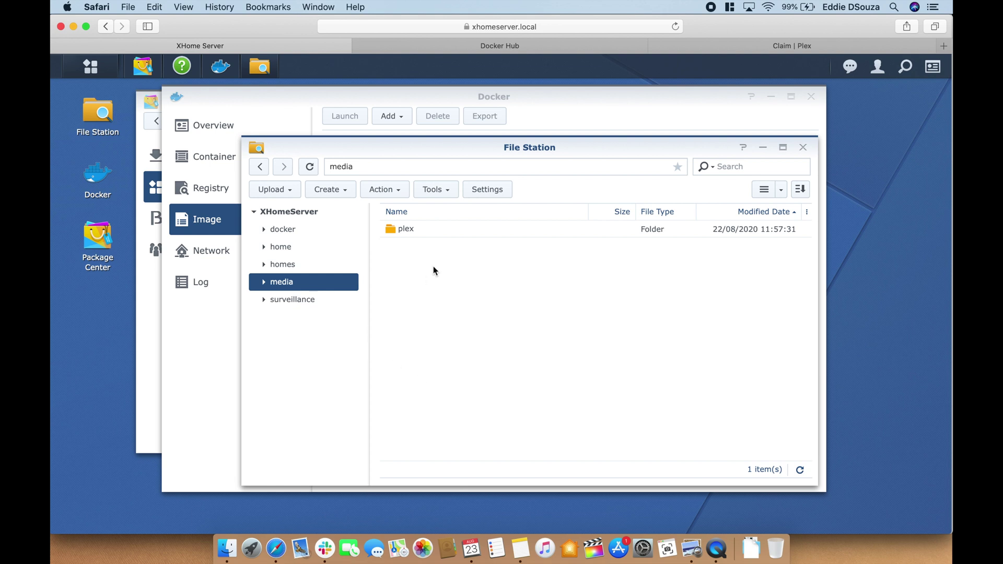
double_click(416, 228)
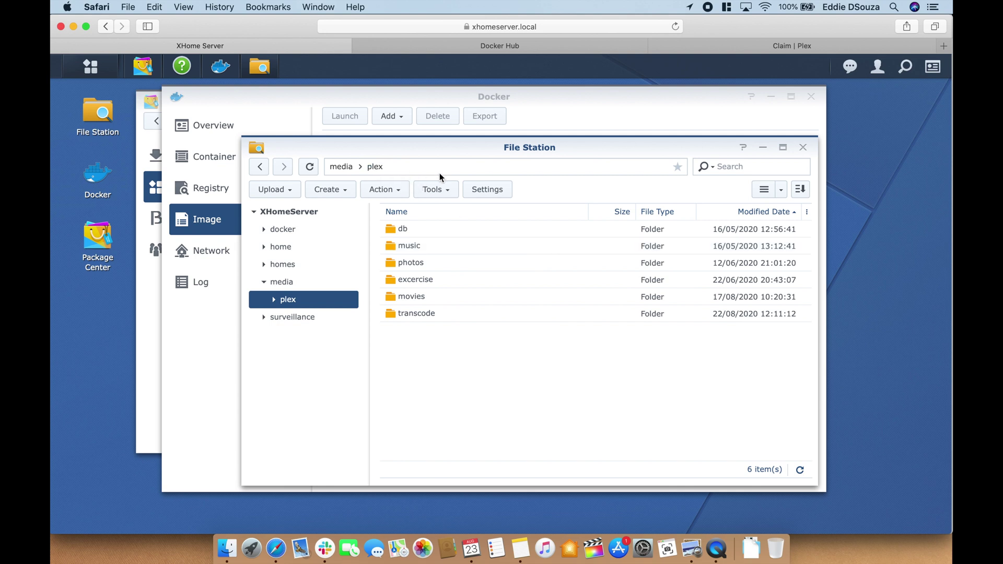
click(511, 95)
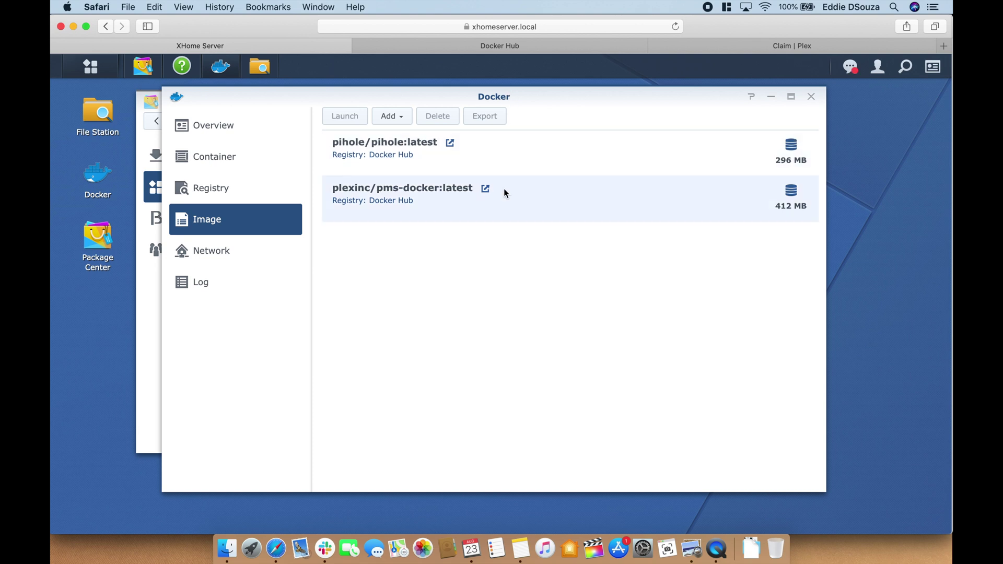
Create a plexinc/pms-docker container named plexinc with auto-restart enabled
double_click(505, 193)
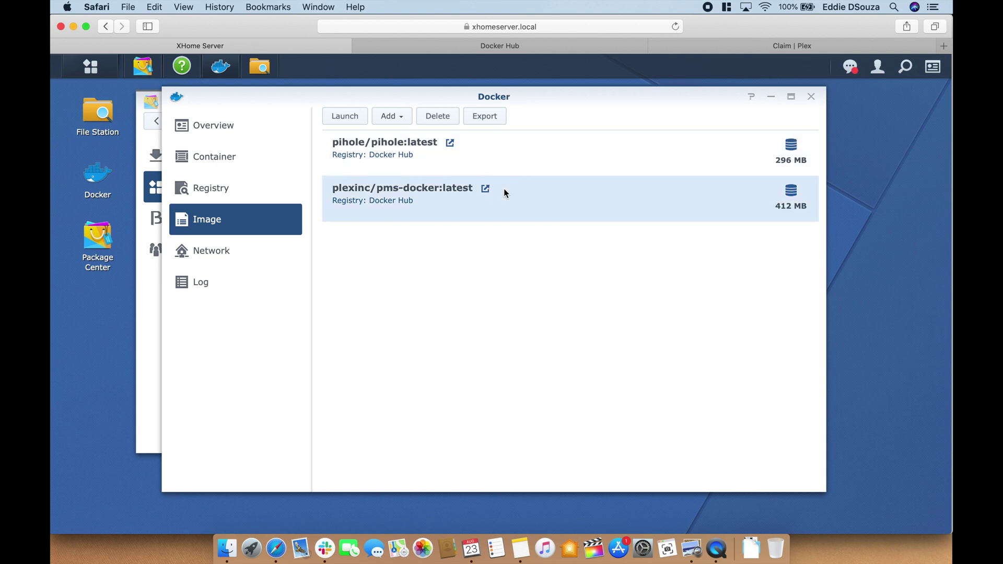
click(496, 240)
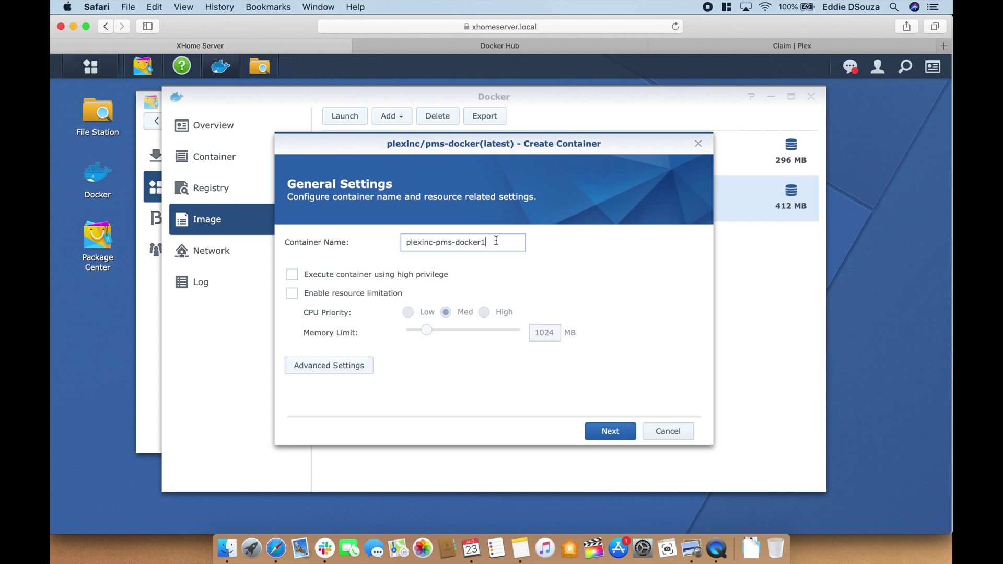
key(BackSpace)
key(BackSpace)
key(BackSpace)
key(BackSpace)
key(BackSpace)
key(BackSpace)
click(353, 367)
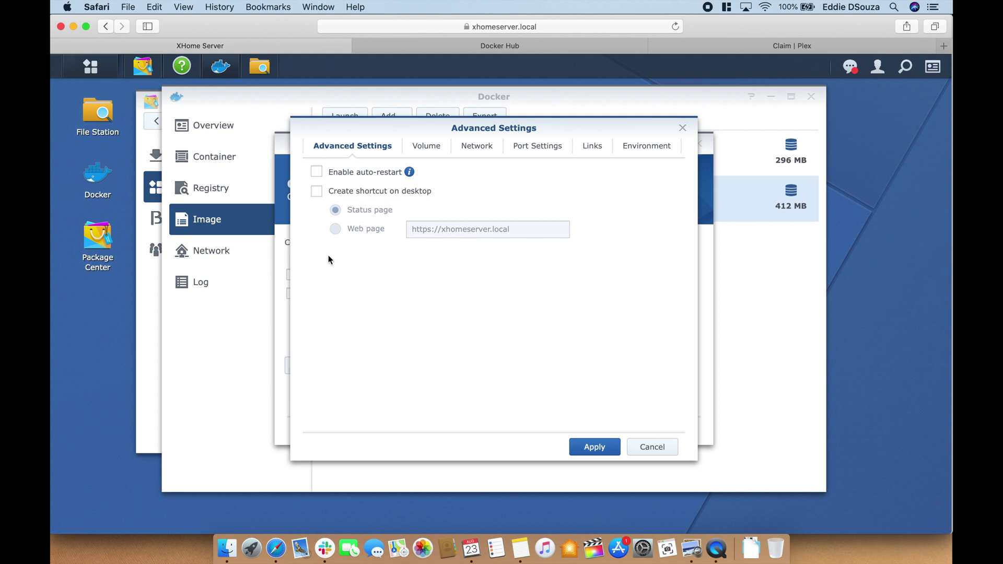
click(317, 172)
scroll(462, 317, up, 3)
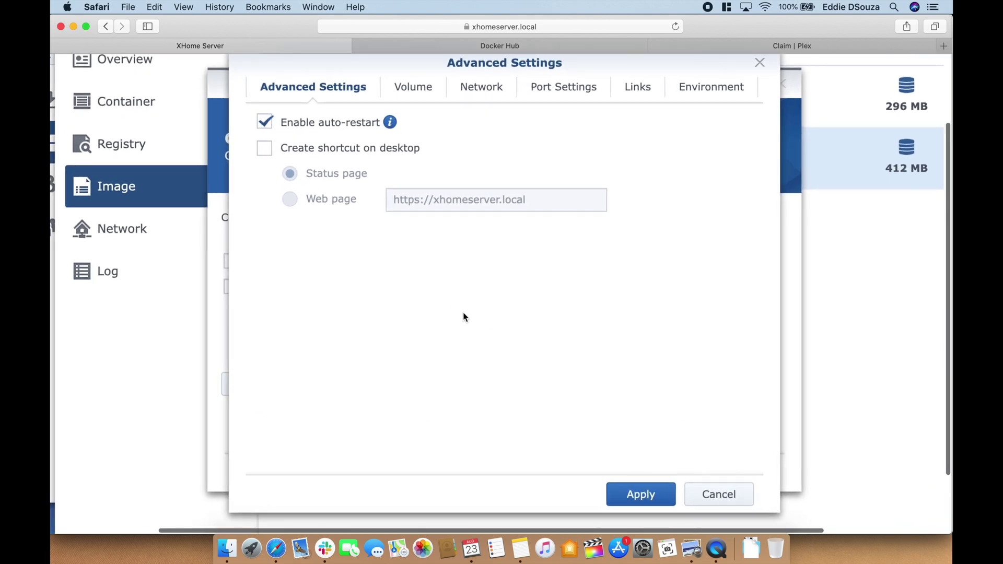
scroll(460, 314, down, 1)
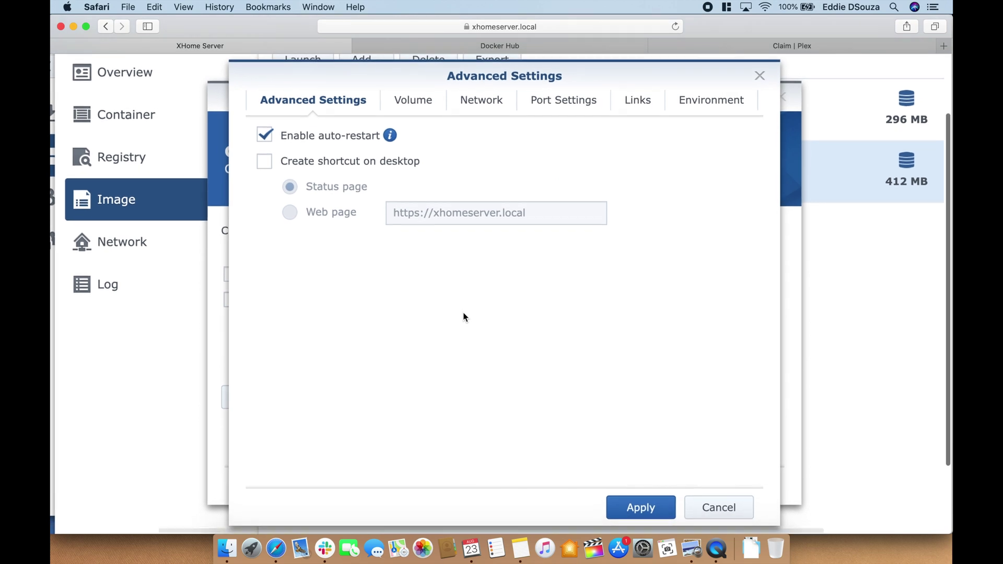
click(417, 102)
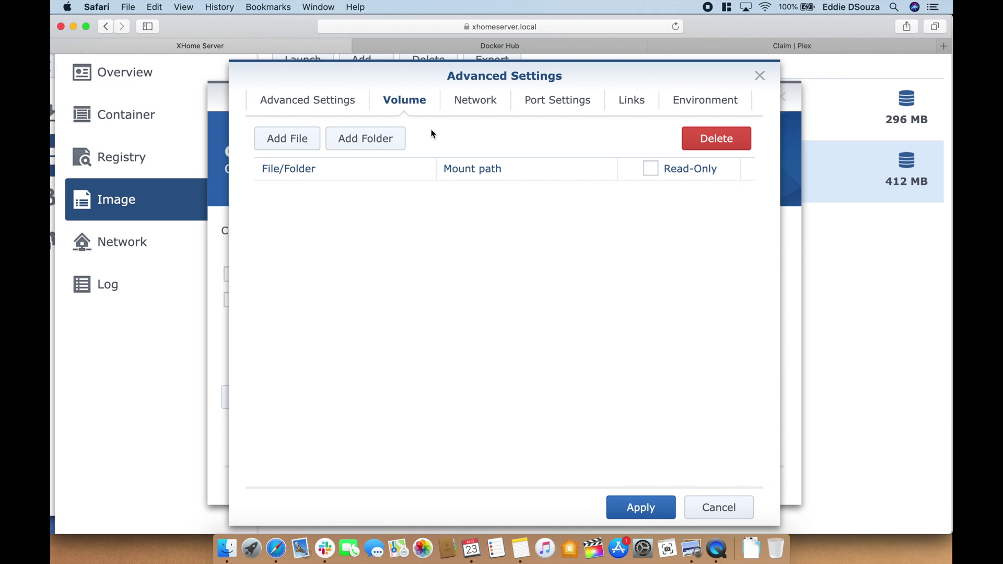
Mount the media/plex folder as a volume at /data
click(390, 138)
click(339, 183)
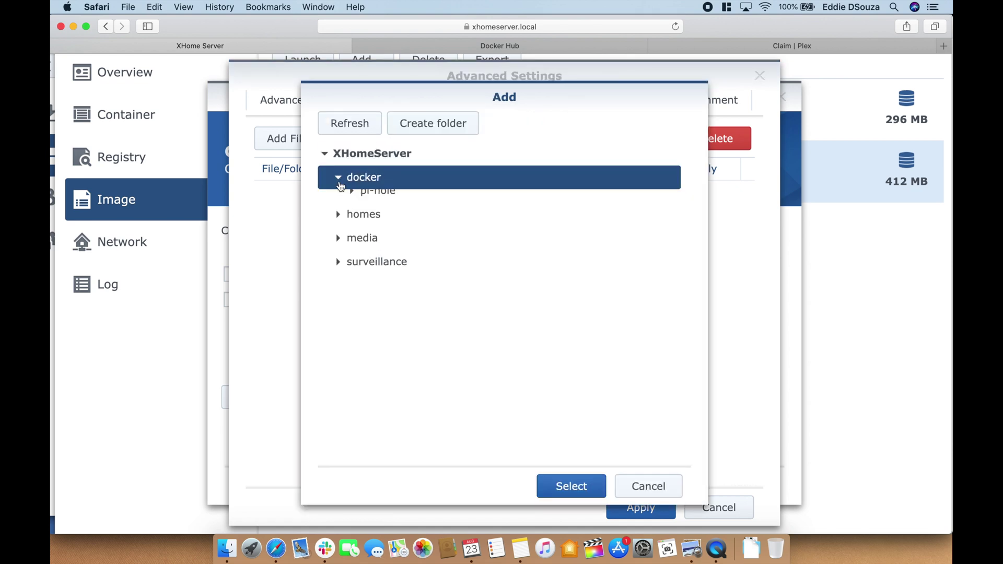
click(339, 182)
click(338, 225)
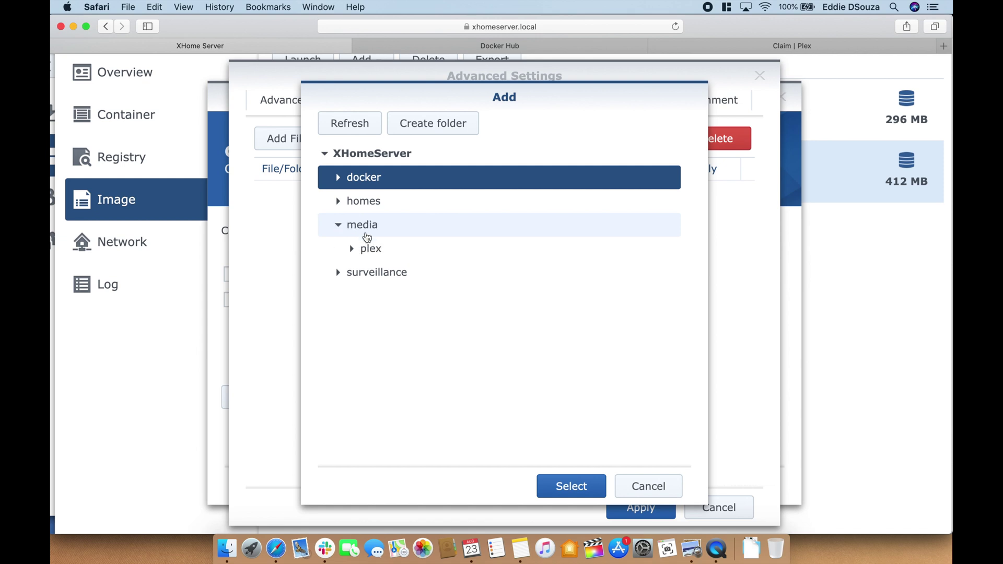
click(364, 252)
click(354, 252)
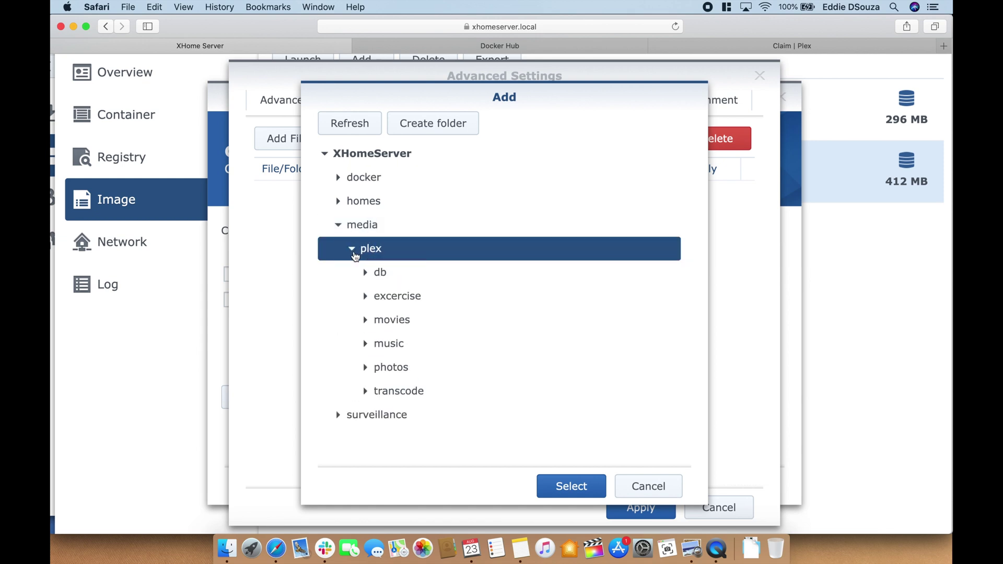
click(571, 486)
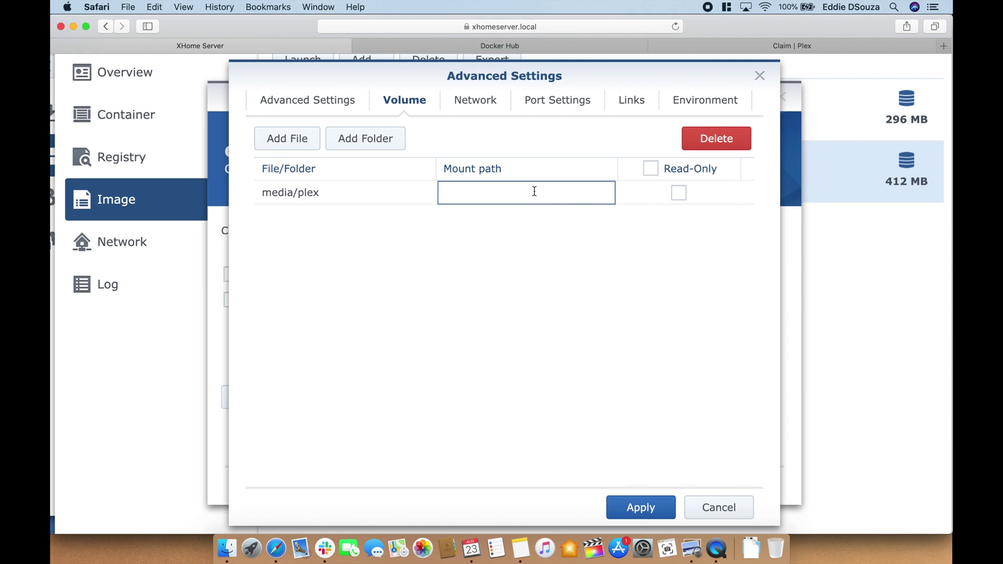
text(/data)
Mount media/plex/db as a volume at /config
click(365, 138)
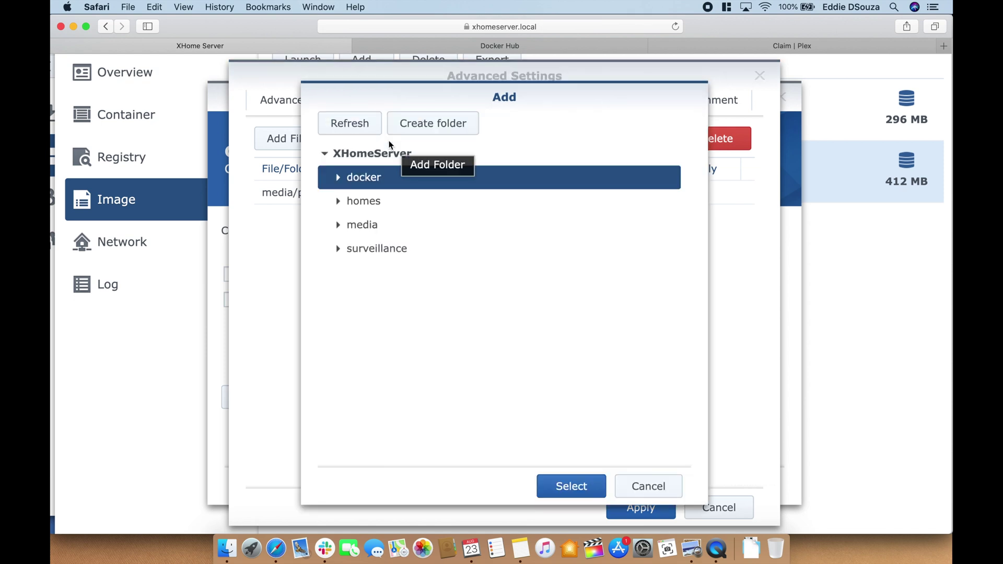
click(339, 228)
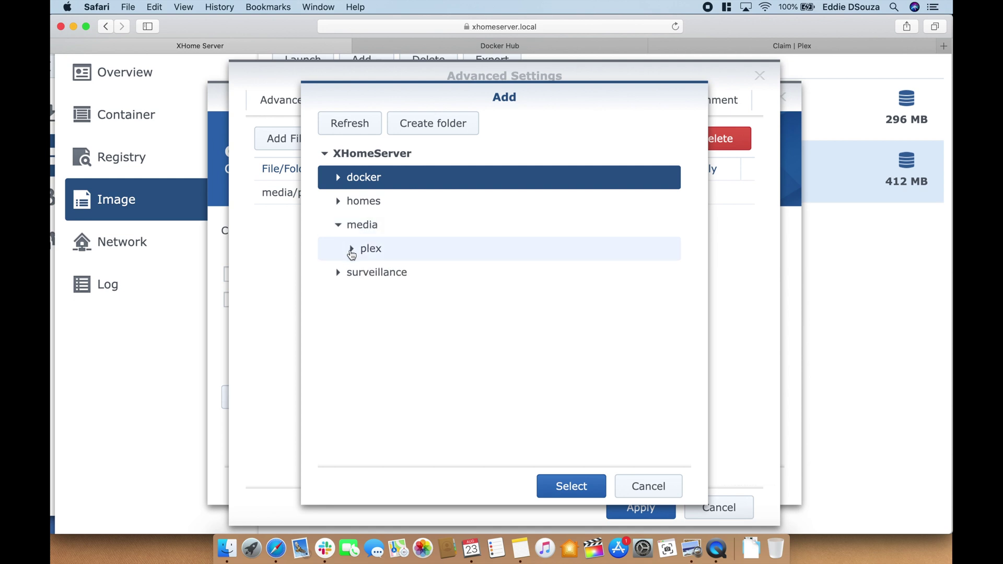
click(352, 250)
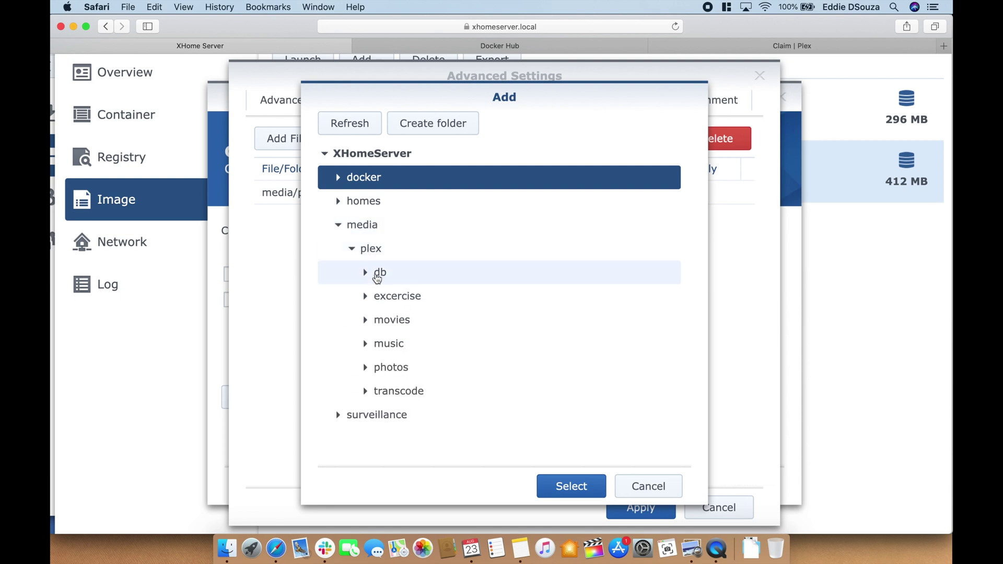
click(380, 271)
click(563, 486)
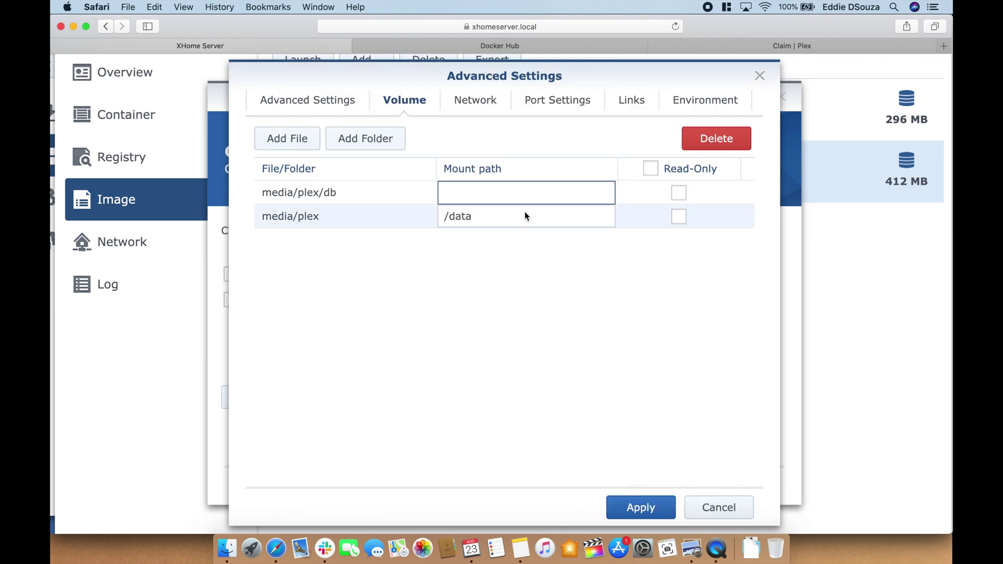
text(/config)
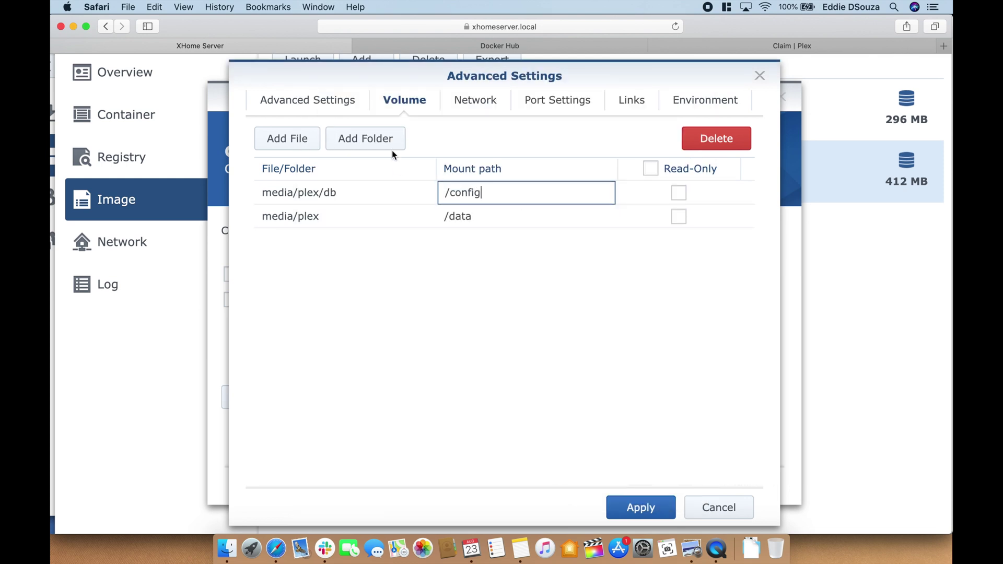
Mount media/plex/transcode as a volume at /transcode
click(392, 137)
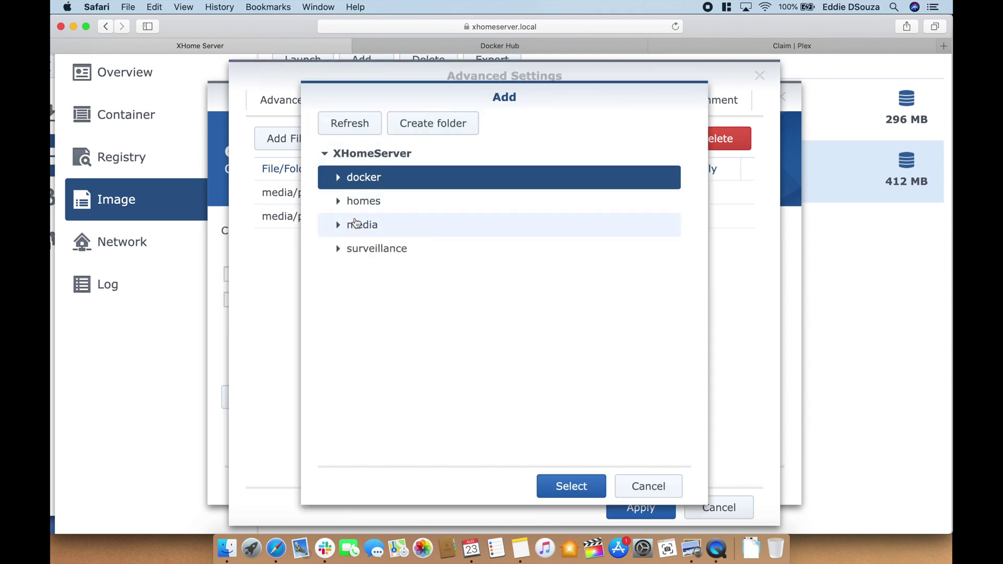
click(337, 225)
click(350, 251)
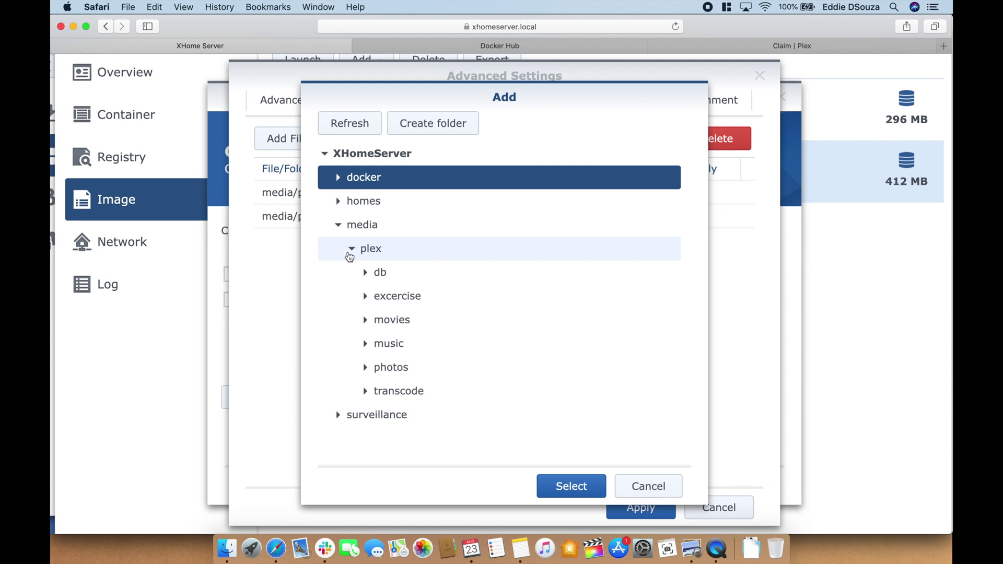
click(392, 387)
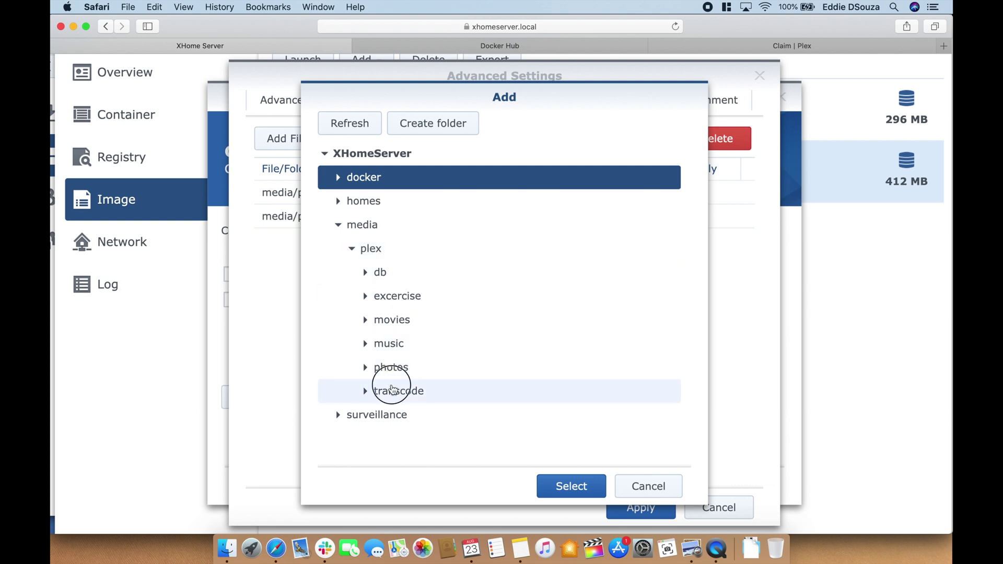
click(576, 491)
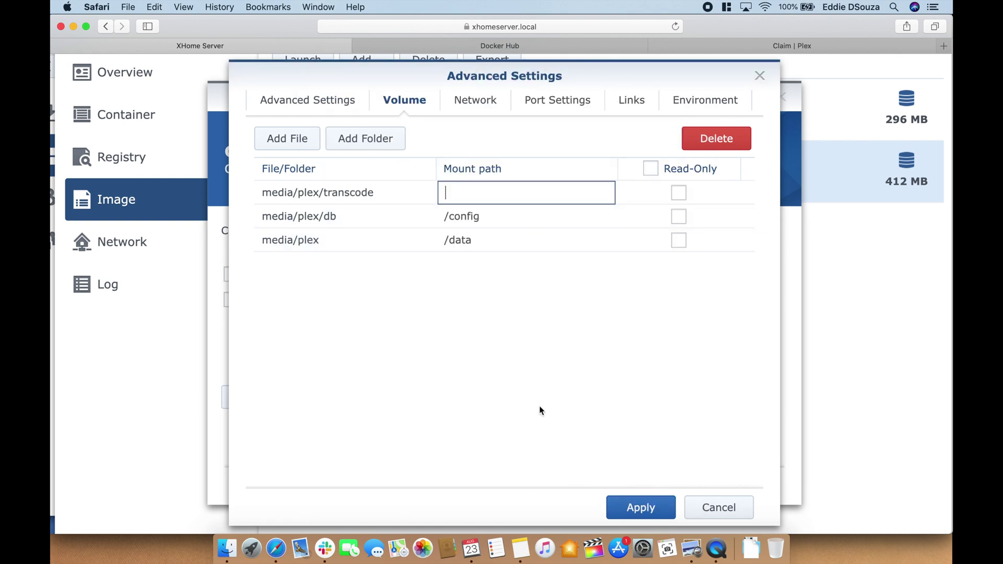
text(/transcode)
Make the container use the same network as the Docker host
click(483, 111)
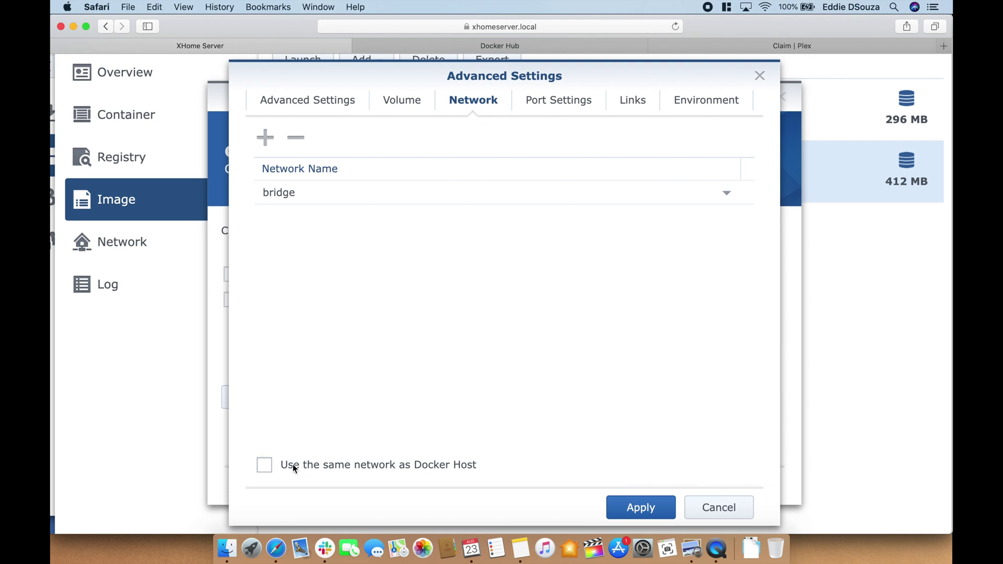
click(265, 466)
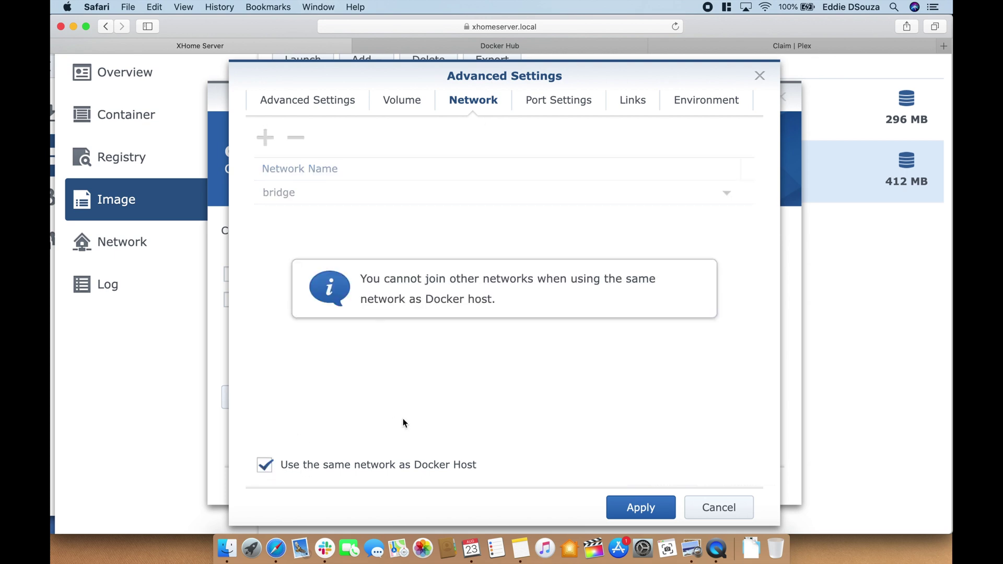
click(552, 99)
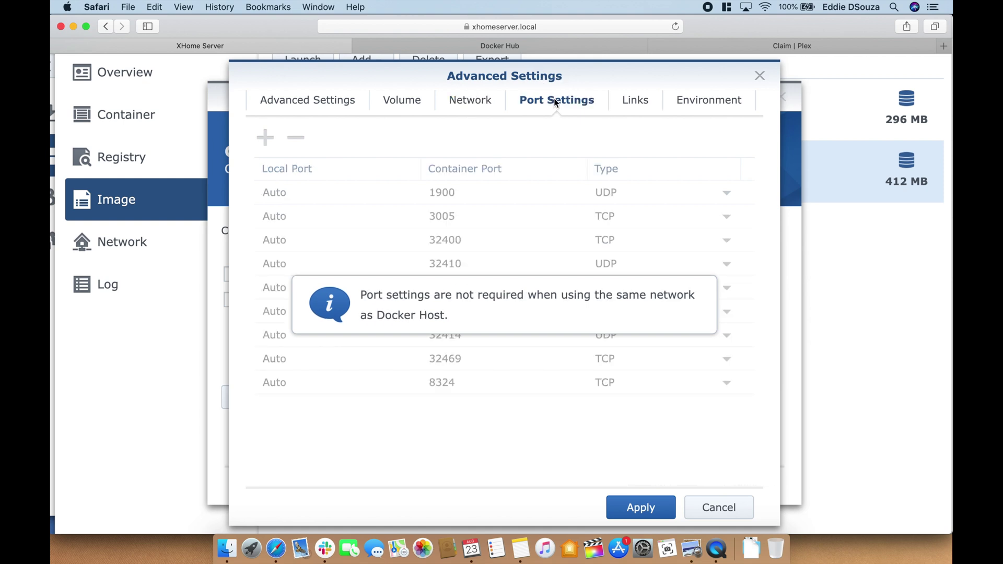
click(641, 107)
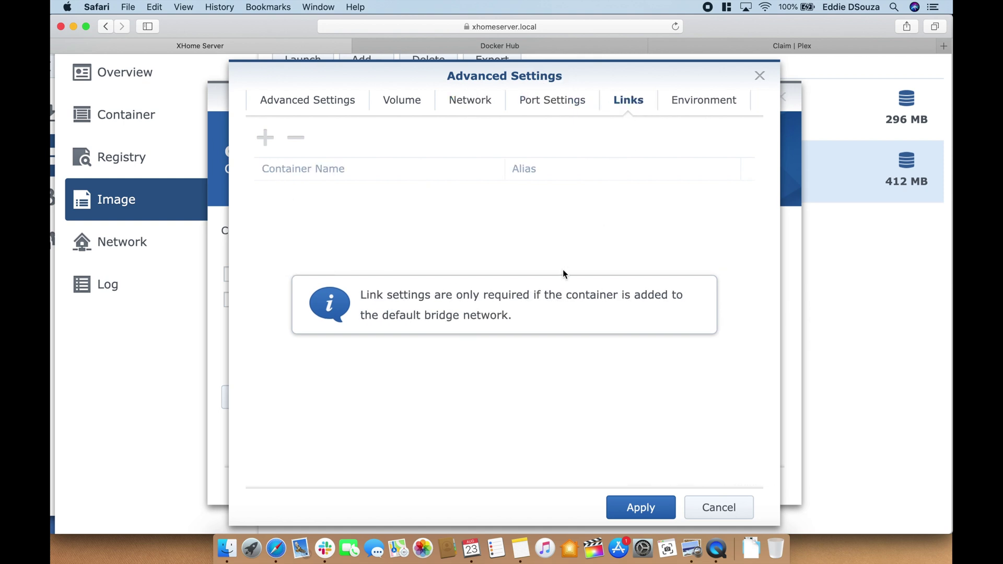
Add a new environment variable named PLEX_CLAIM
click(710, 99)
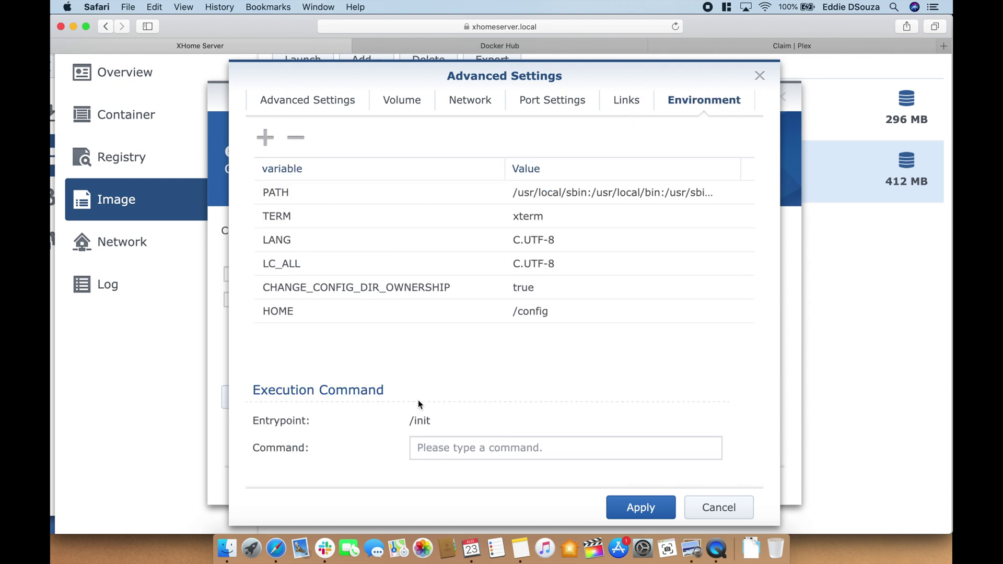
click(264, 137)
text(PL)
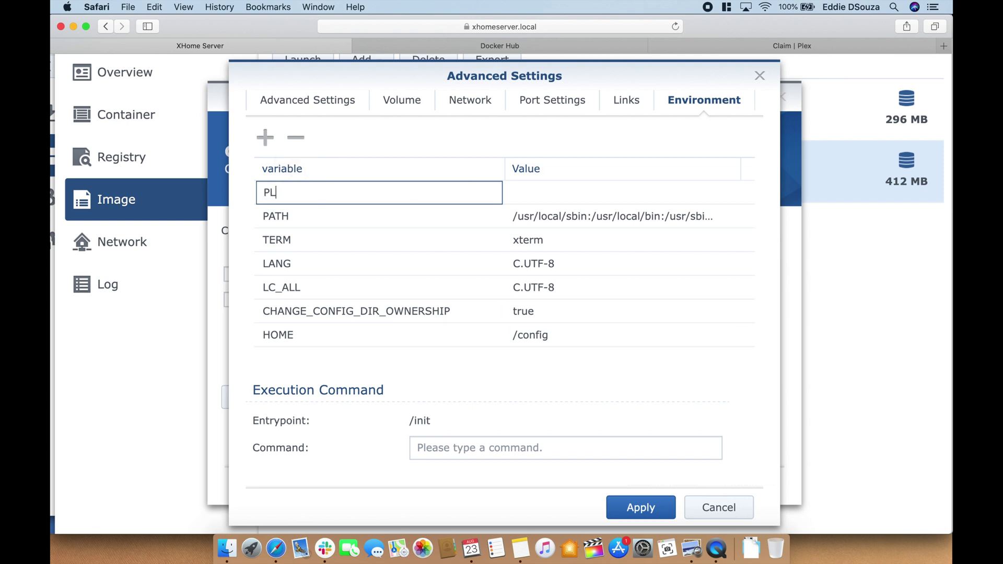
text(EX_CLAIM)
Copy the server claim code from the Claim | Plex page
click(741, 44)
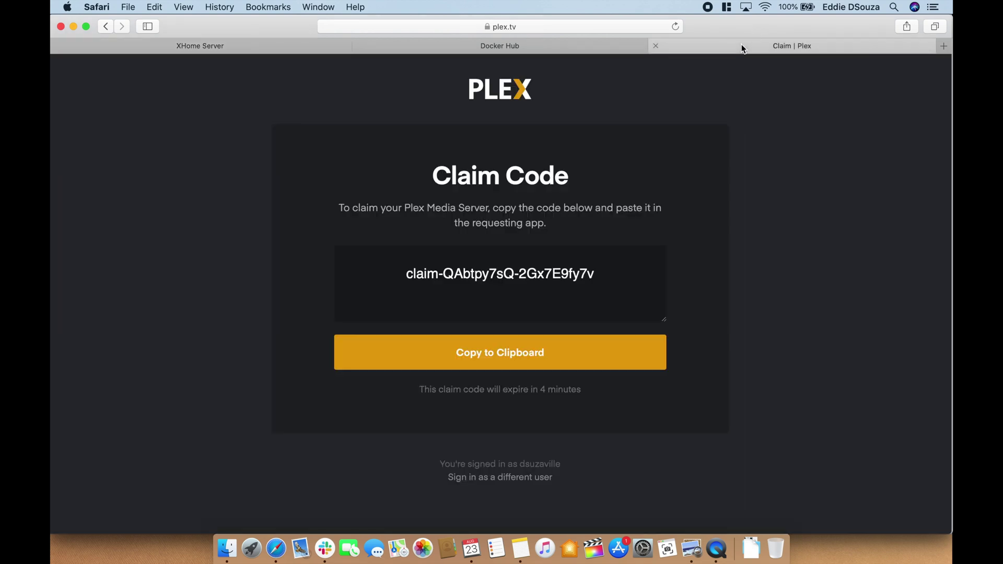
click(572, 28)
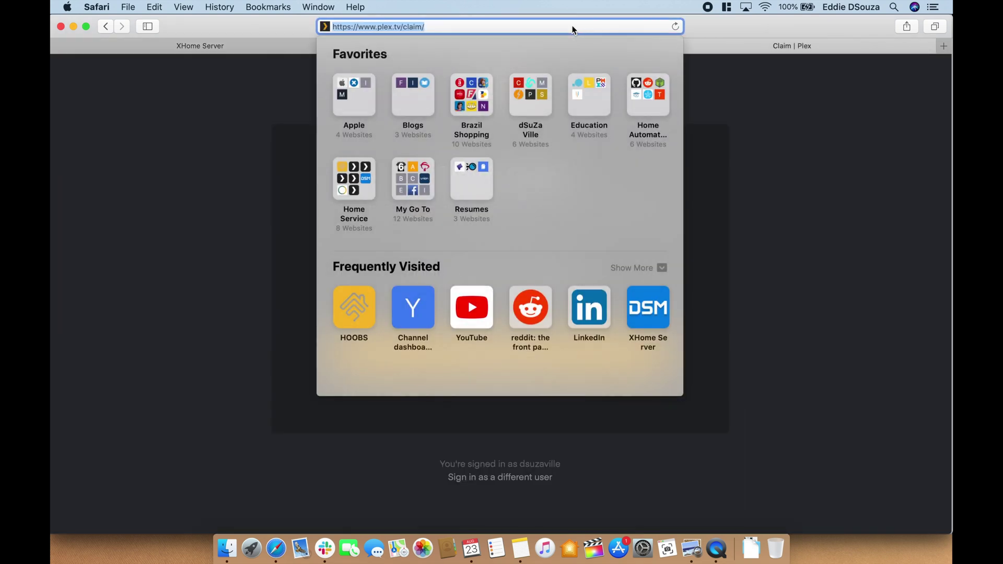
click(769, 111)
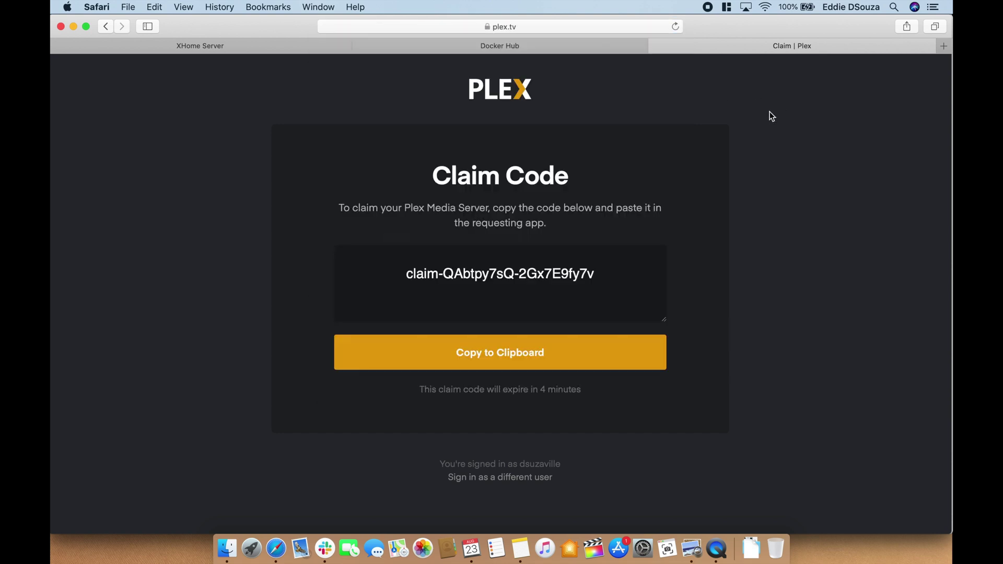
drag(445, 274, 597, 268)
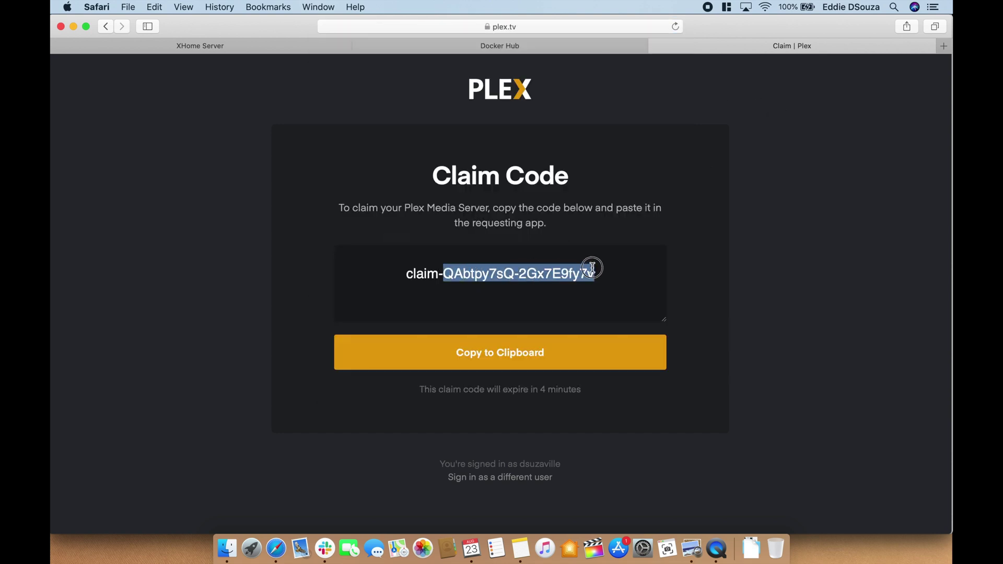
key(super+a)
click(570, 281)
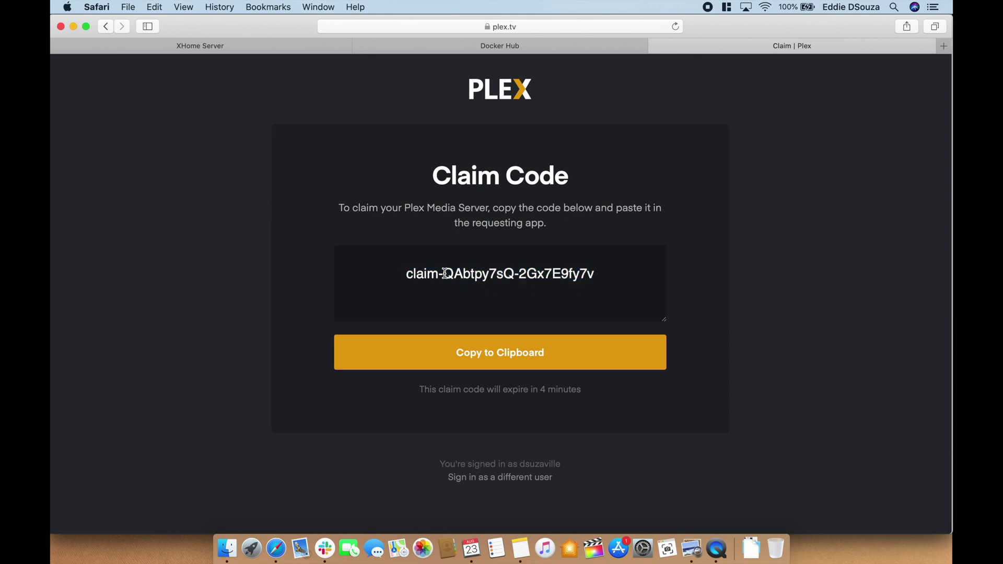
drag(444, 273, 597, 273)
key(super+a)
key(super+c)
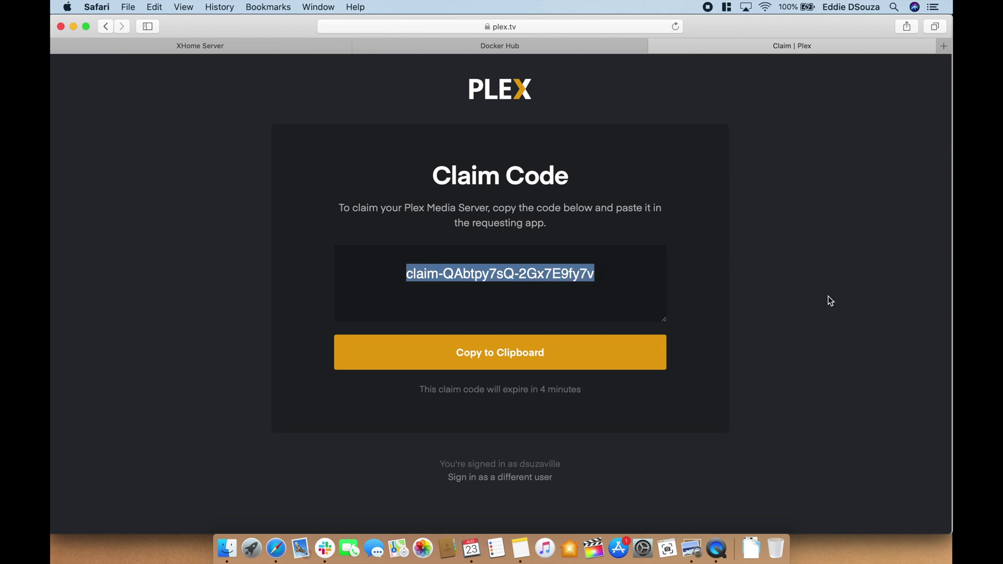
Return to the Synology container settings and edit the PLEX_CLAIM value field
click(434, 46)
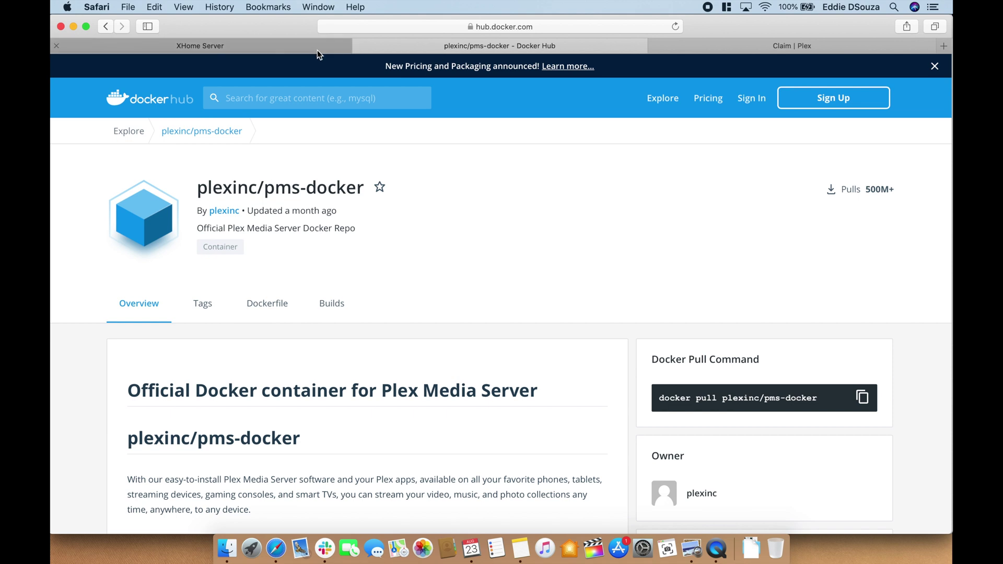
click(313, 45)
click(506, 191)
click(538, 192)
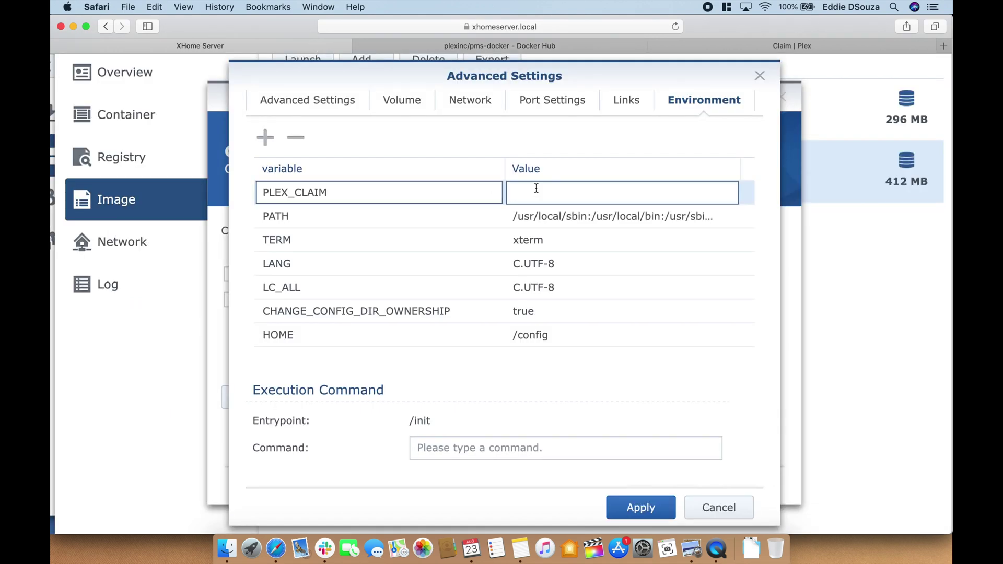
Paste the claim code as PLEX_CLAIM's value and add TZ set to America/Sao Paulo
key(super+v)
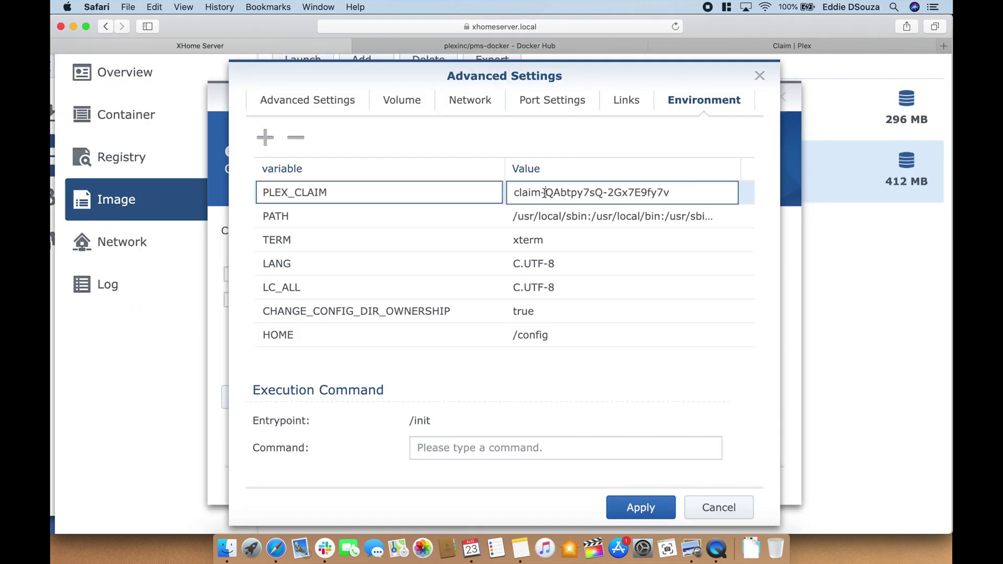
key(BackSpace)
key(BackSpace)
key(BackSpace)
key(BackSpace)
key(BackSpace)
key(BackSpace)
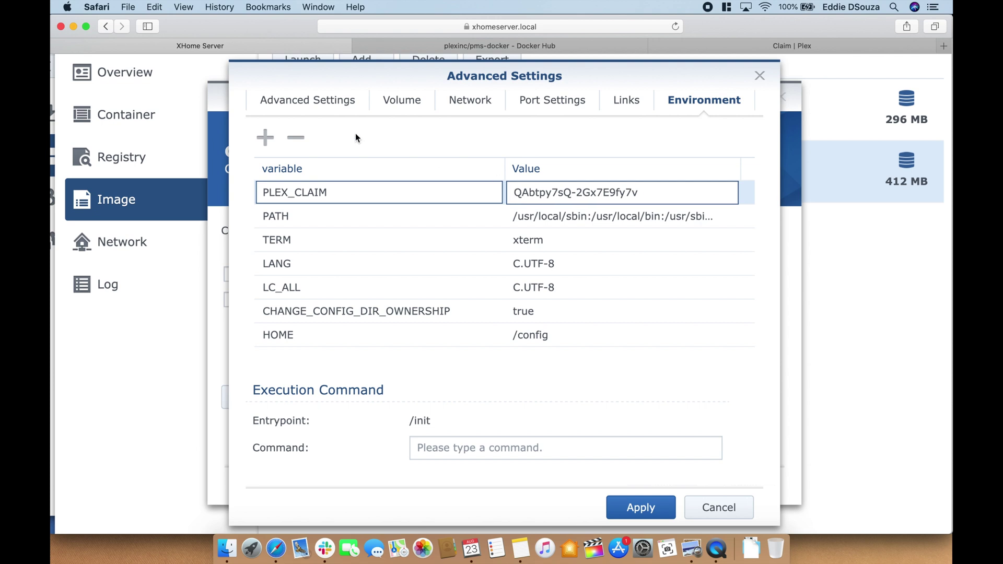
click(264, 137)
text(T)
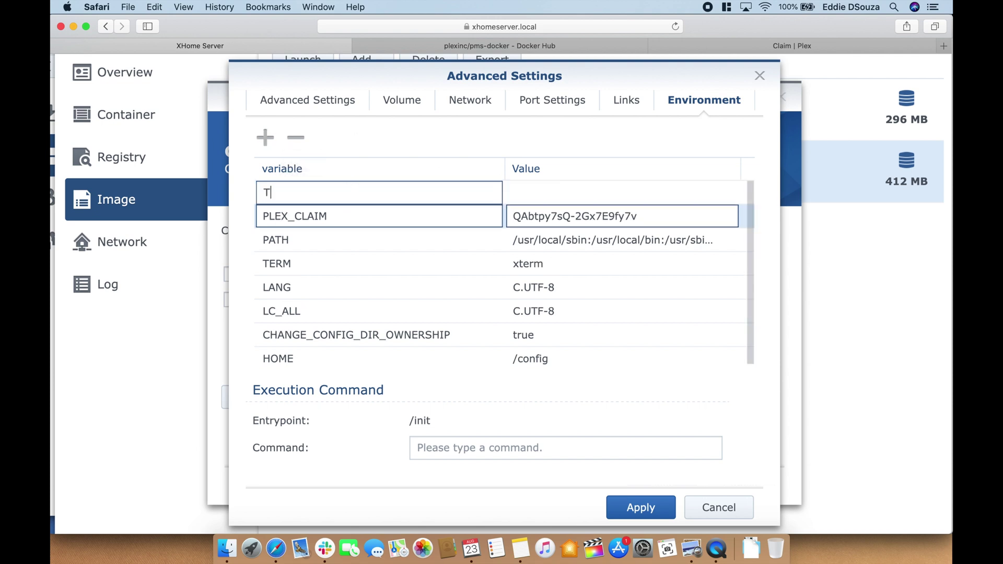
text(Z)
click(551, 192)
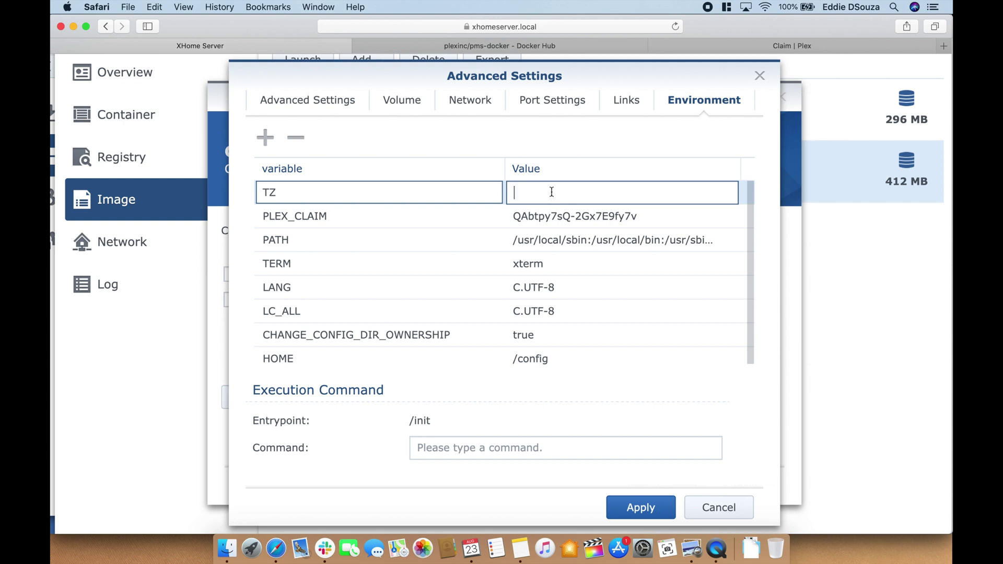
text(America/Sao Paulo)
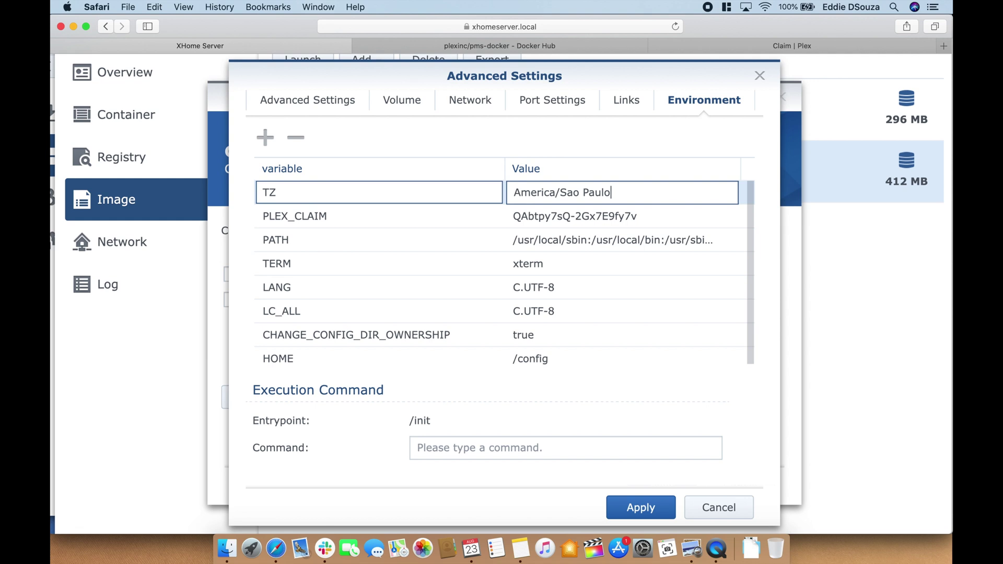
Save the advanced settings, apply the summary to create the container, and show containers
click(633, 507)
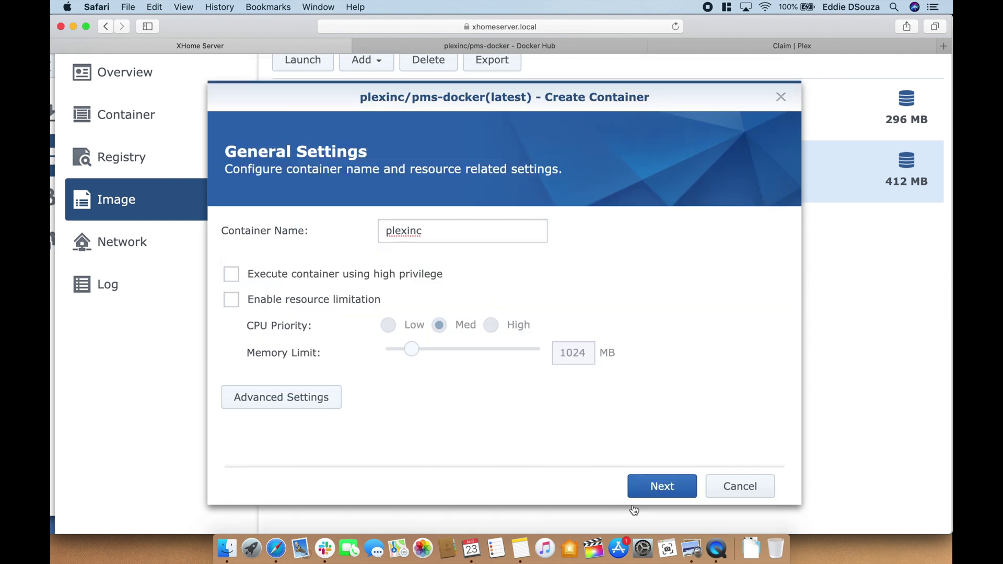
click(645, 484)
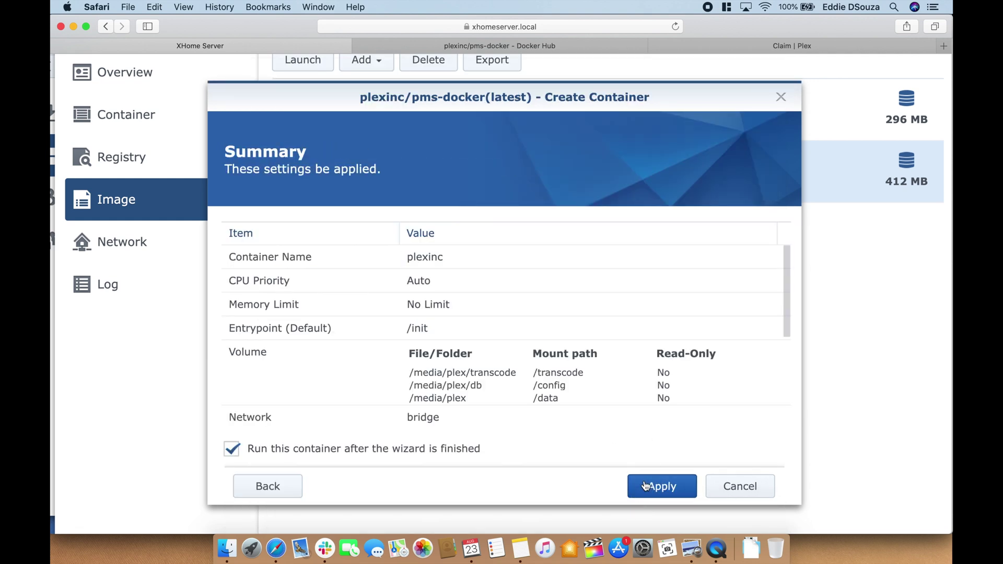
scroll(635, 314, down, 10)
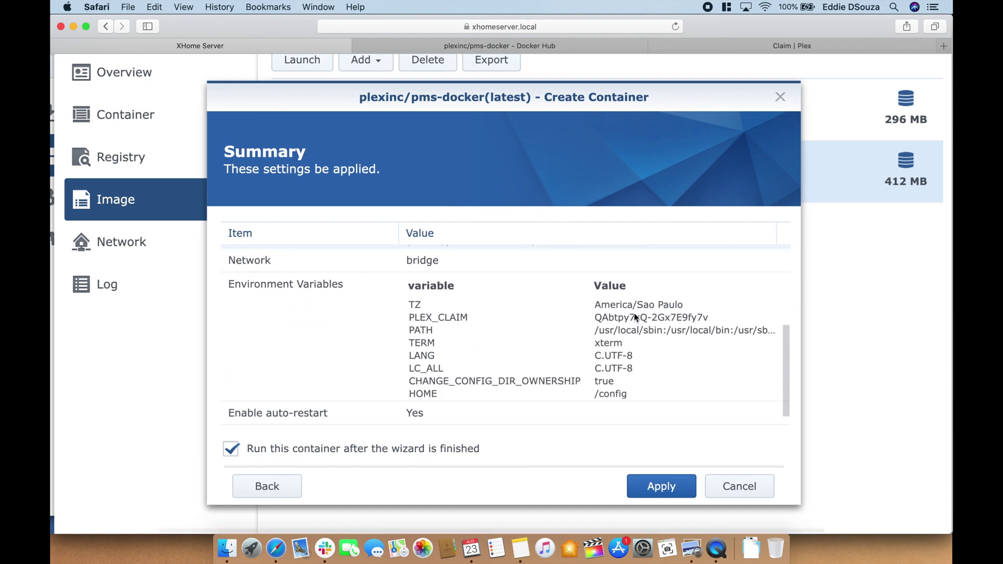
click(661, 436)
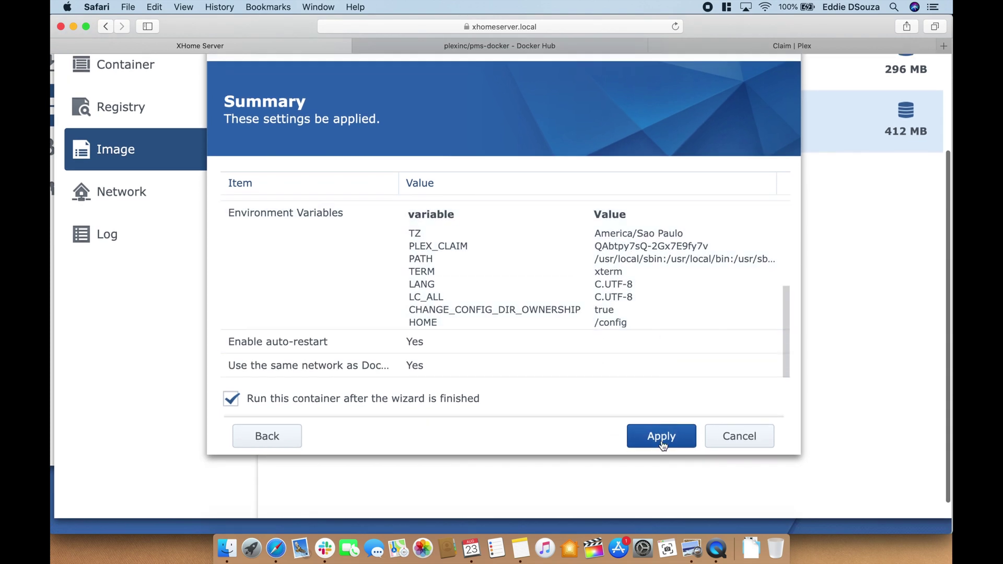
scroll(646, 296, down, 5)
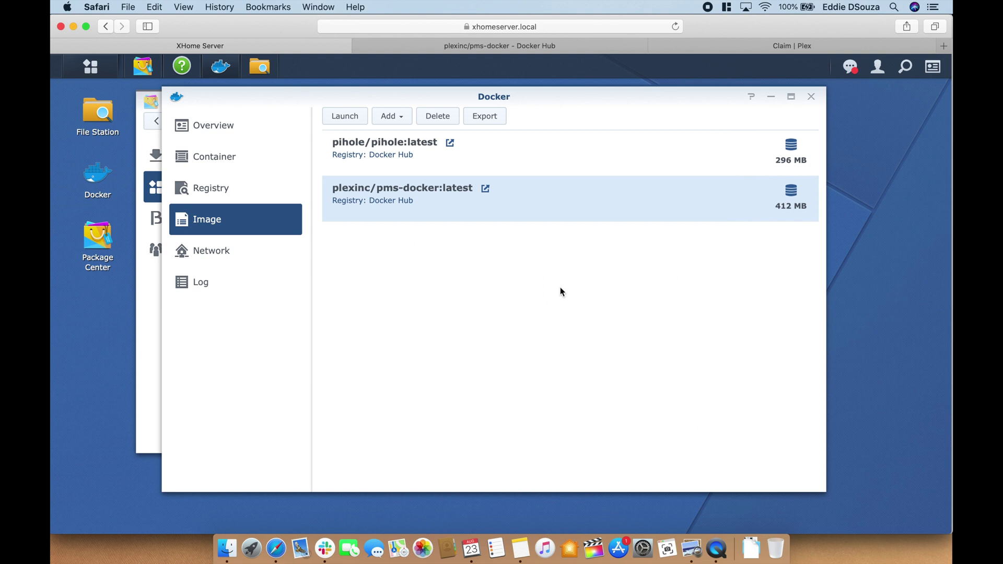
click(255, 160)
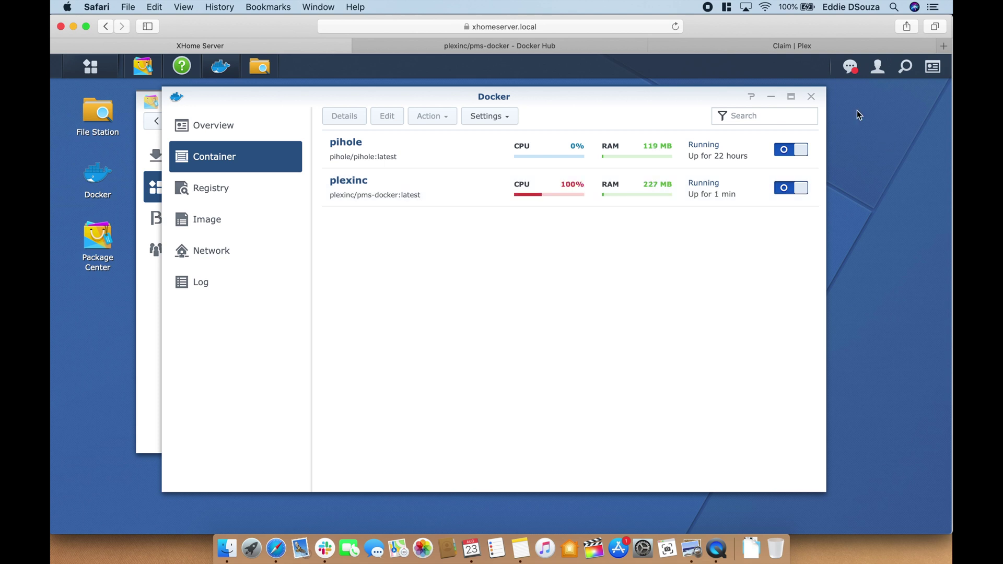
Switch to the plexinc/pms-docker Docker Hub page in the browser
click(583, 46)
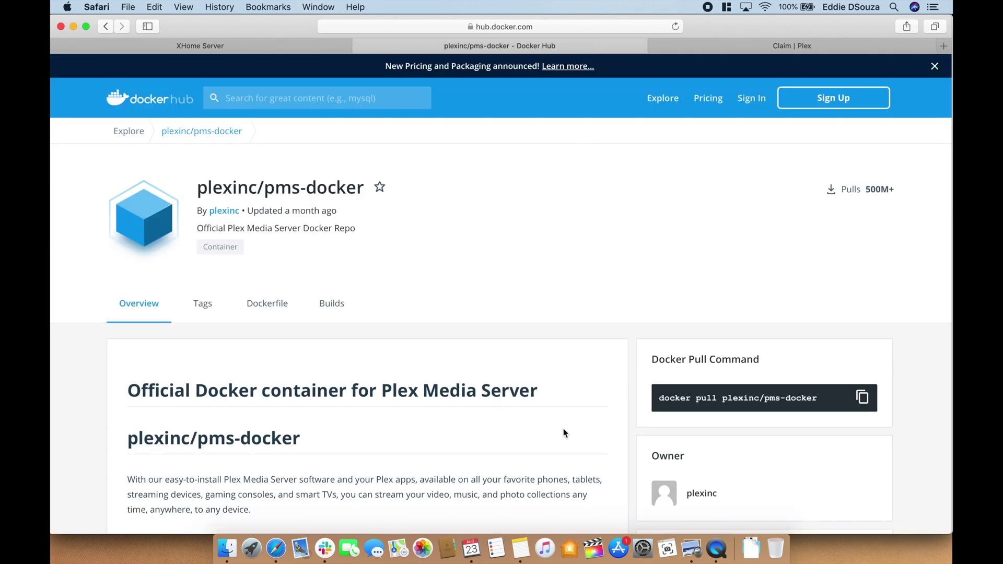
Scroll the pms-docker docs to the PLEX_CLAIM and ALLOWED_NETWORKS variables, then open a new tab
scroll(563, 433, down, 6)
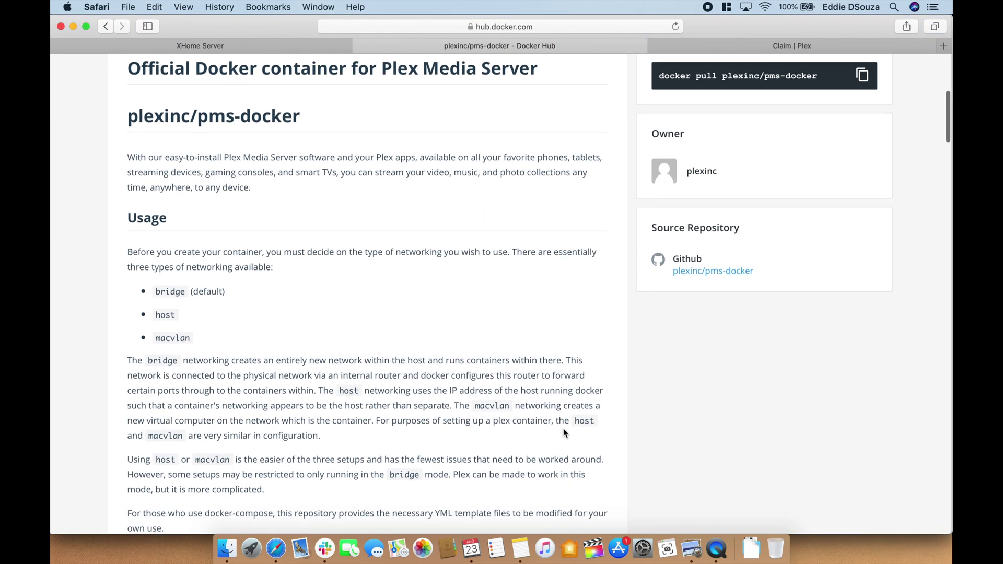
scroll(563, 429, down, 10)
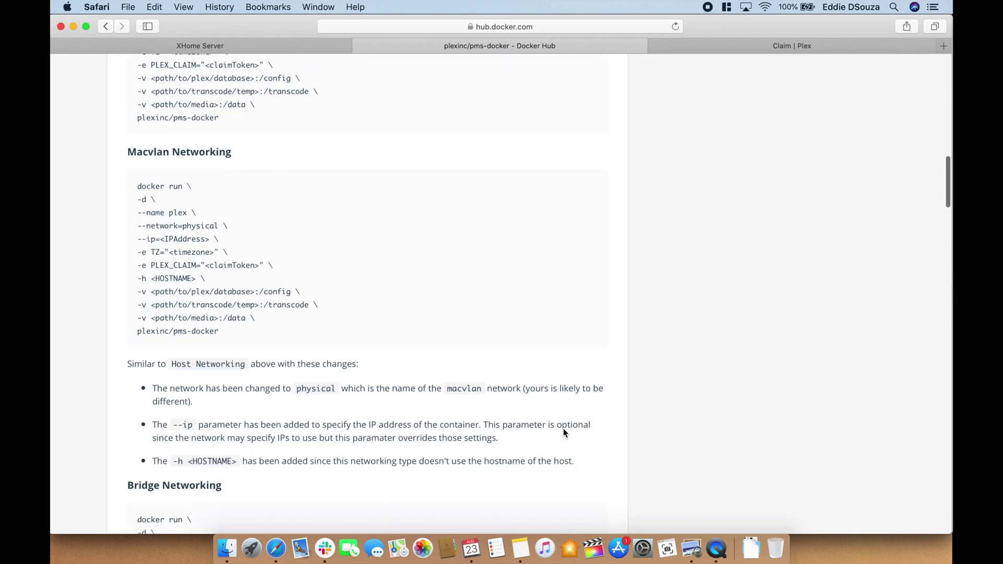
scroll(563, 432, down, 12)
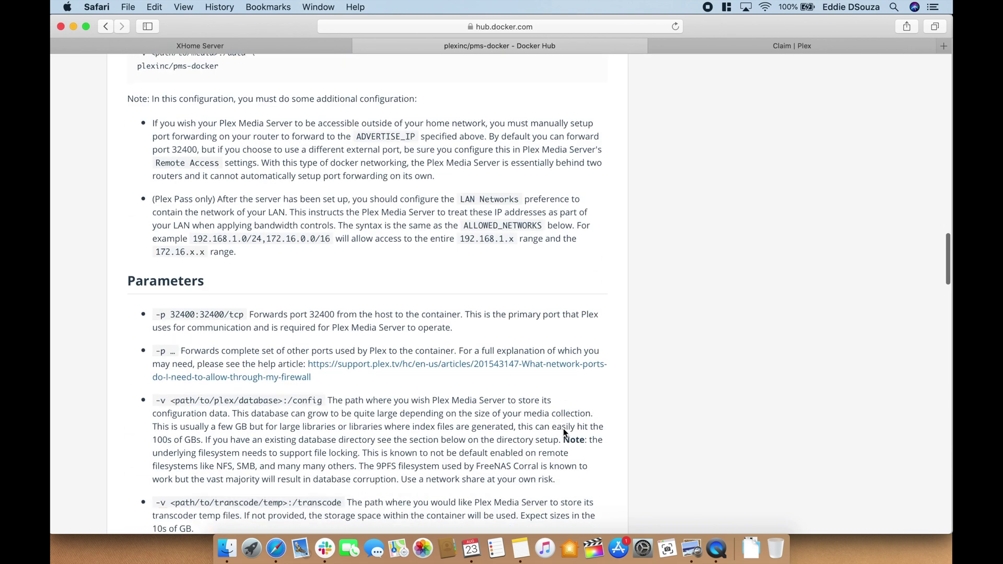
scroll(563, 428, down, 9)
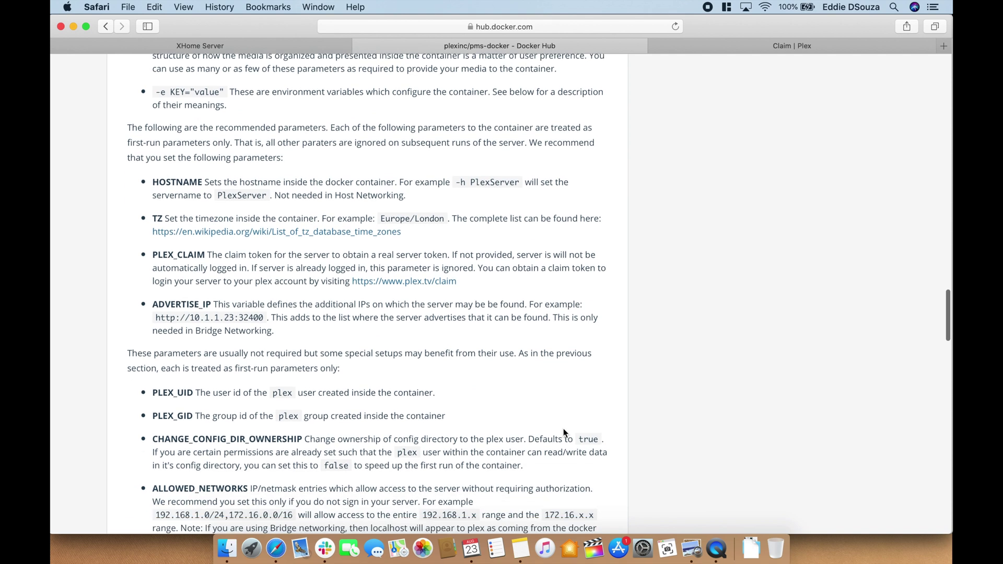
scroll(563, 431, down, 3)
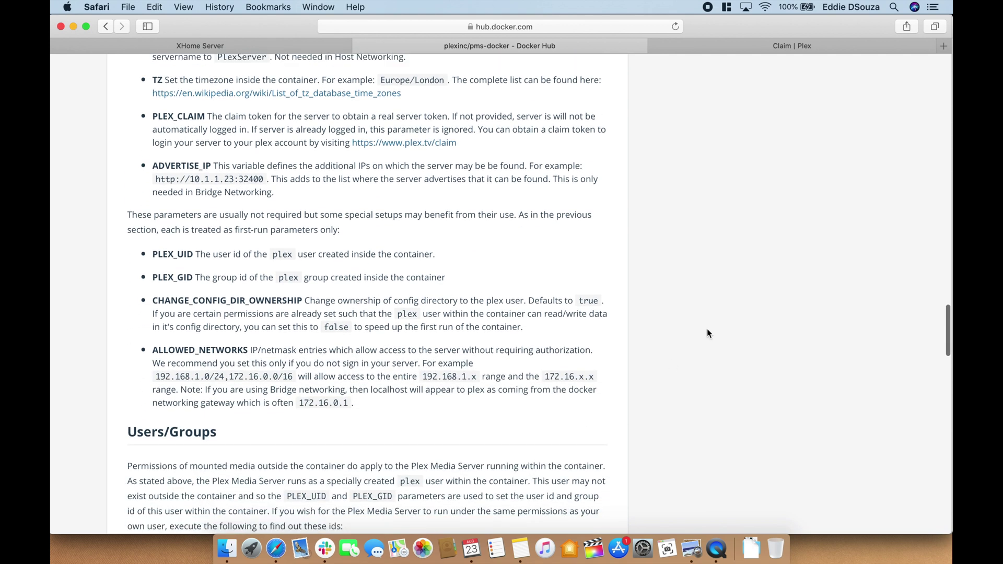
scroll(722, 307, down, 1)
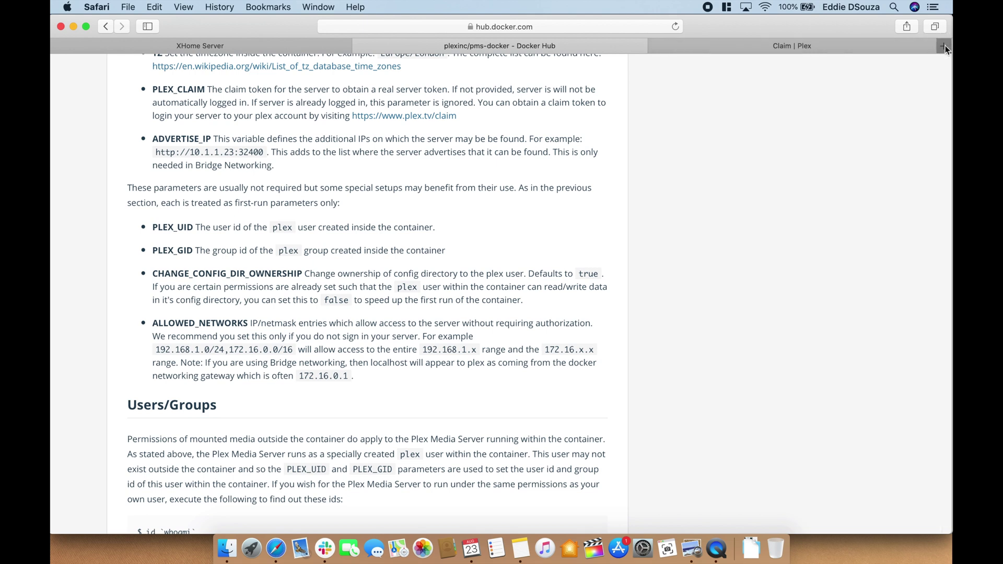
click(944, 46)
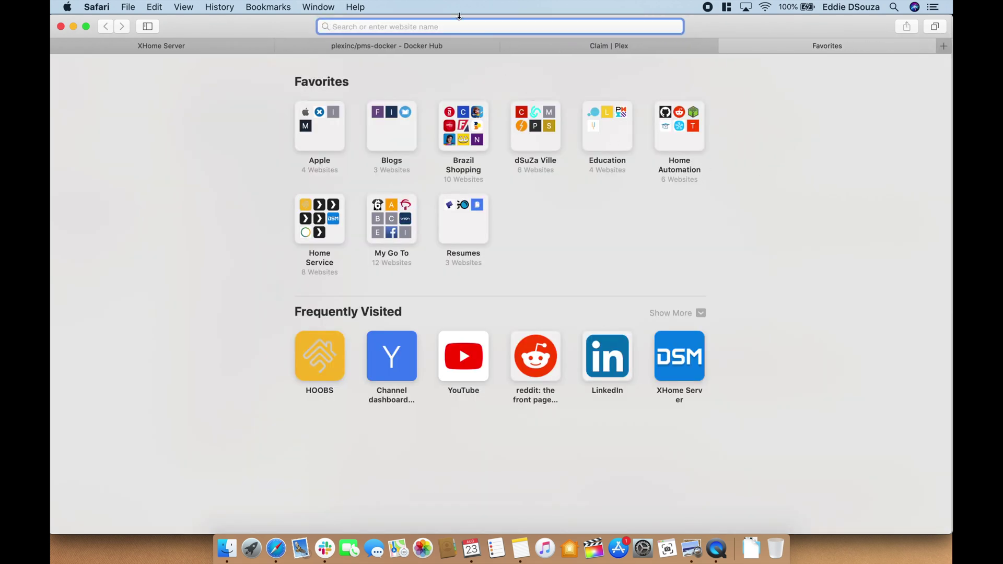
Load the Plex server at 192.168.86.12:32400 in the new tab
text(192.168.86.12:9000/)
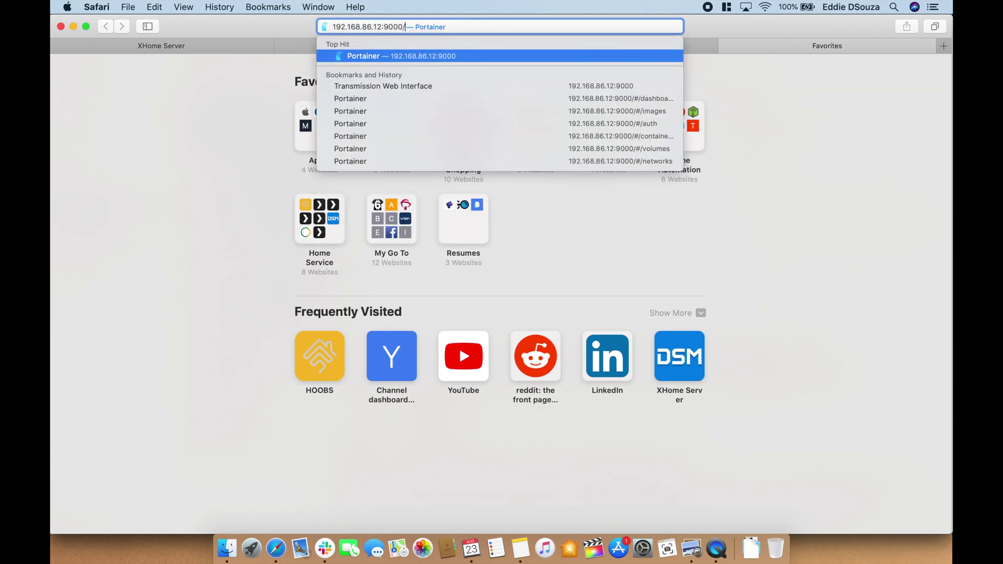
key(BackSpace)
key(BackSpace)
key(BackSpace)
key(BackSpace)
key(BackSpace)
text(32400)
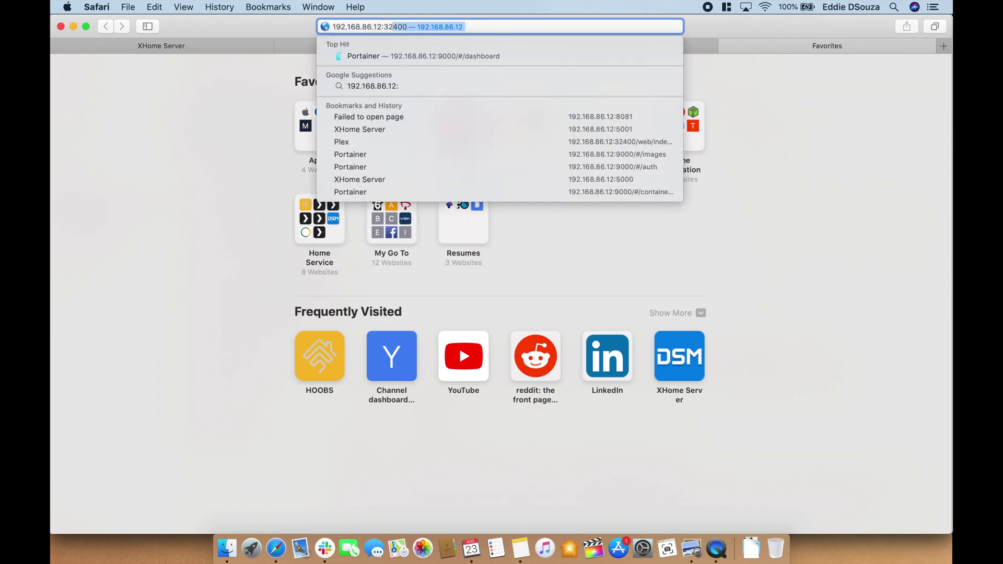
key(Return)
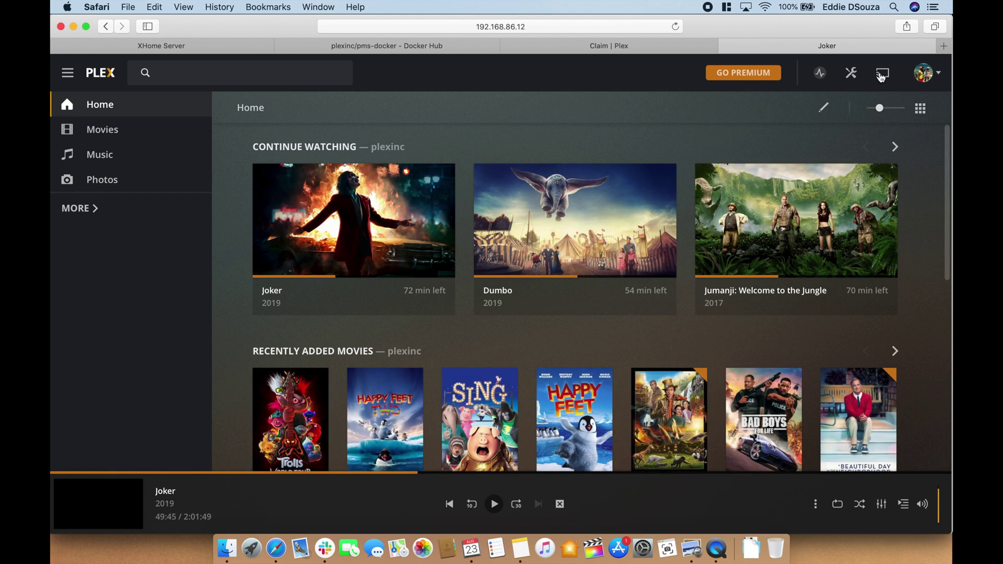
Go to Users & Sharing > Libraries from the account menu and start Add Library
click(932, 73)
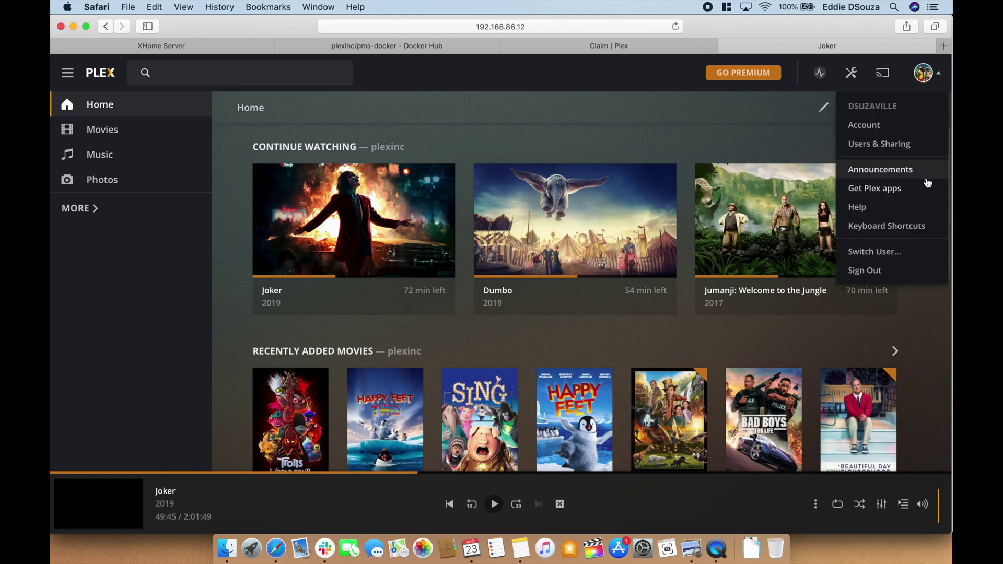
click(923, 132)
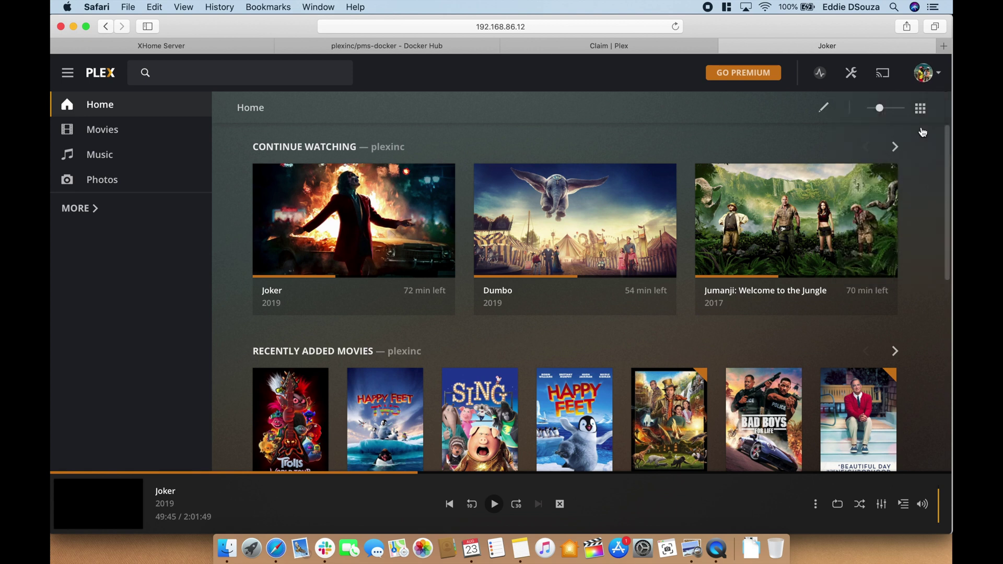
click(924, 73)
click(904, 146)
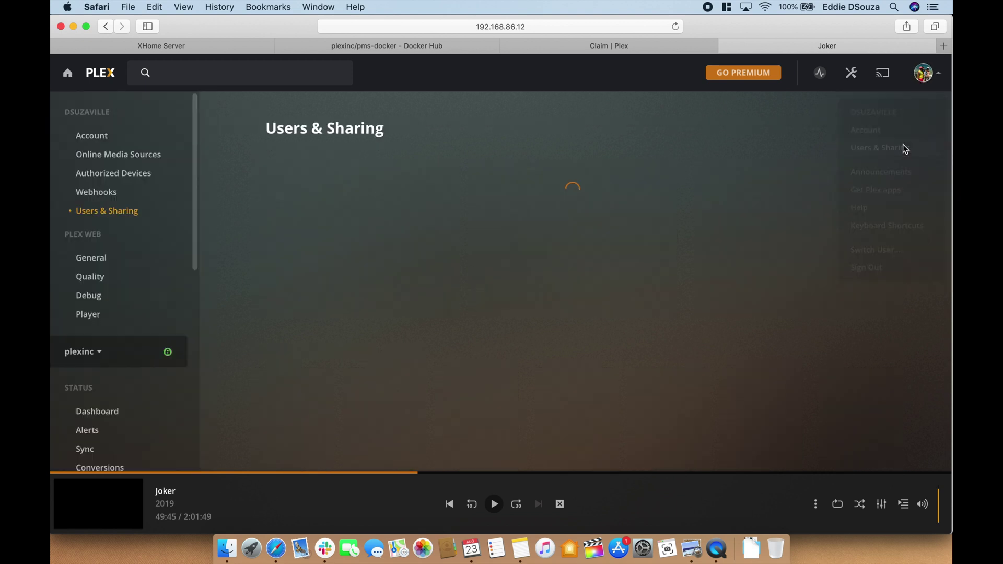
scroll(130, 398, down, 3)
scroll(133, 398, down, 5)
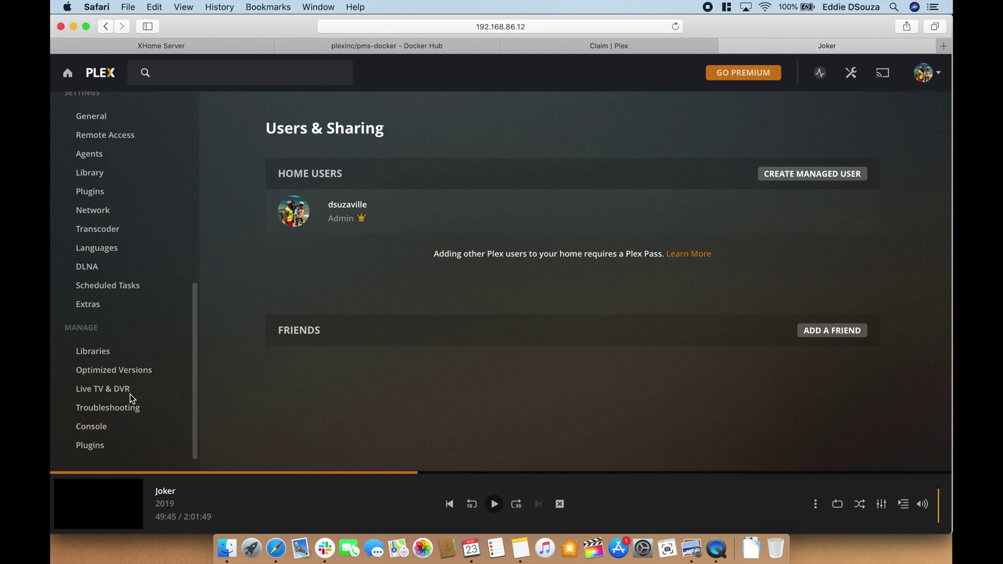
click(132, 329)
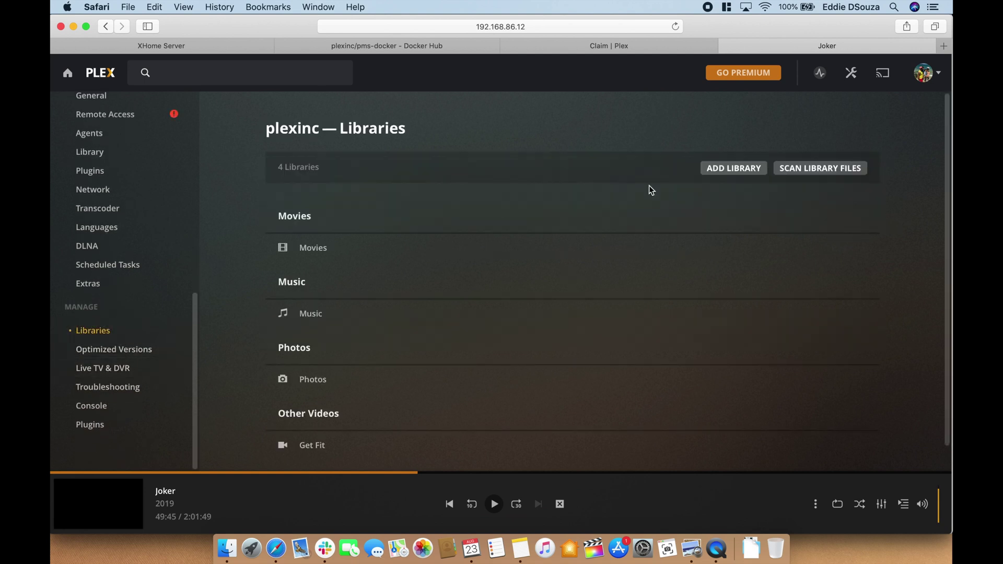
click(740, 172)
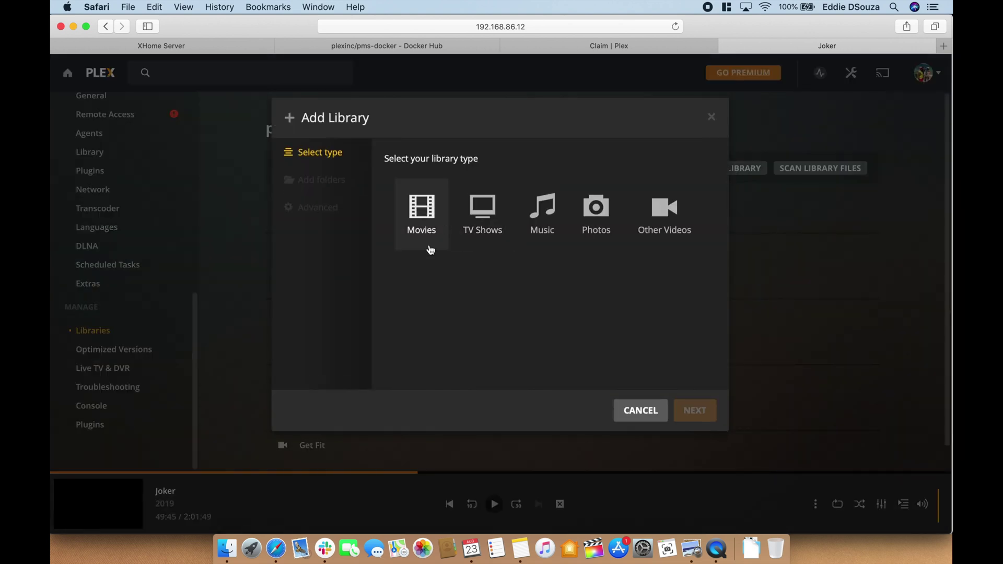
Choose Movies as the library type and browse into /data/excercise for a media folder
click(420, 226)
click(694, 410)
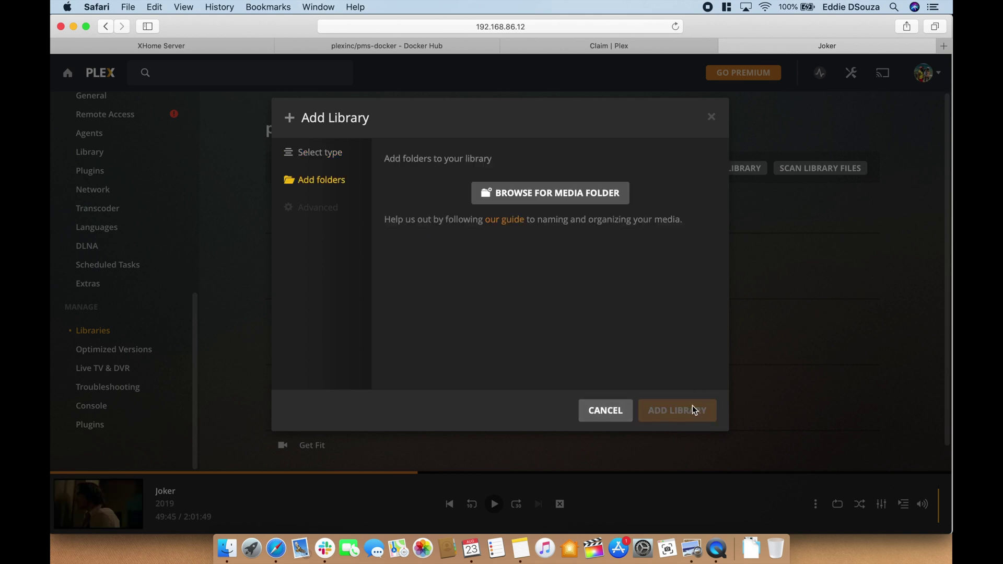
click(558, 203)
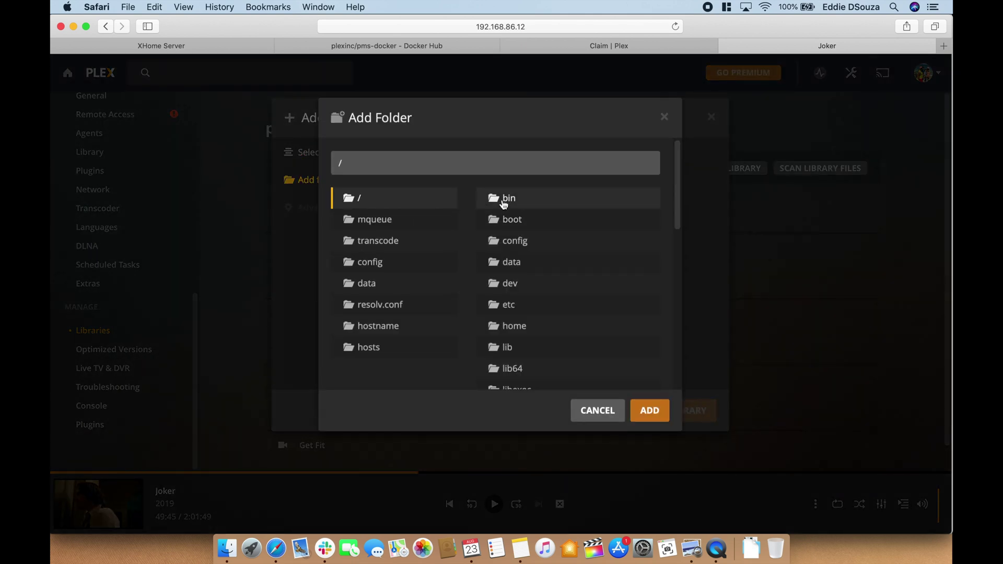
click(511, 262)
click(518, 258)
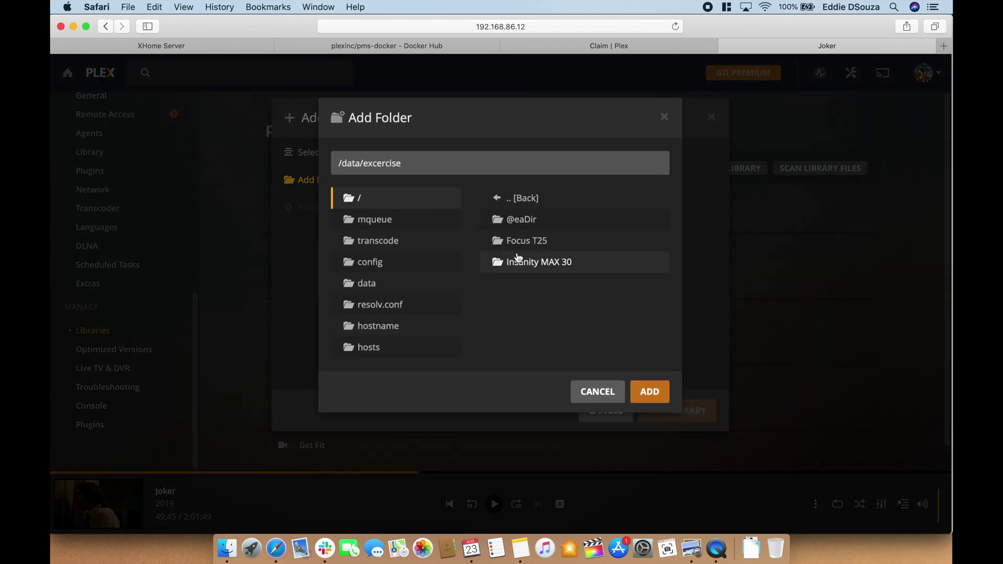
click(513, 197)
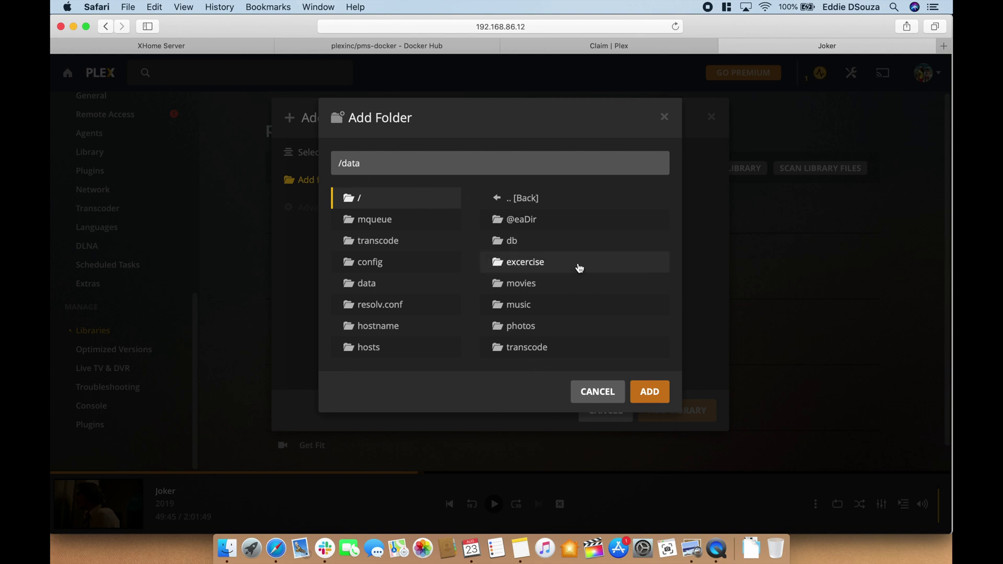
Cancel the folder picker and library setup, returning to the Plex home screen
click(584, 391)
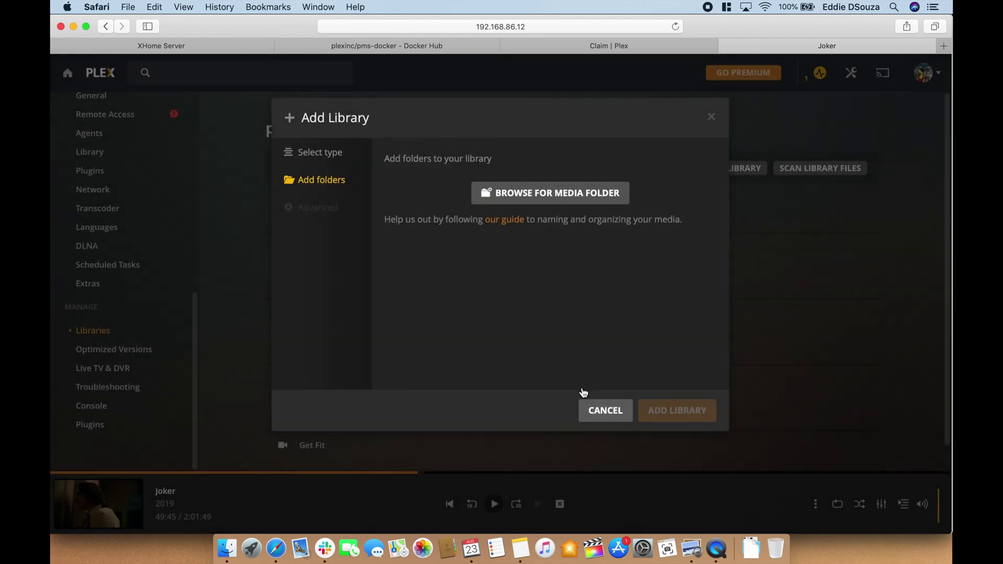
click(615, 410)
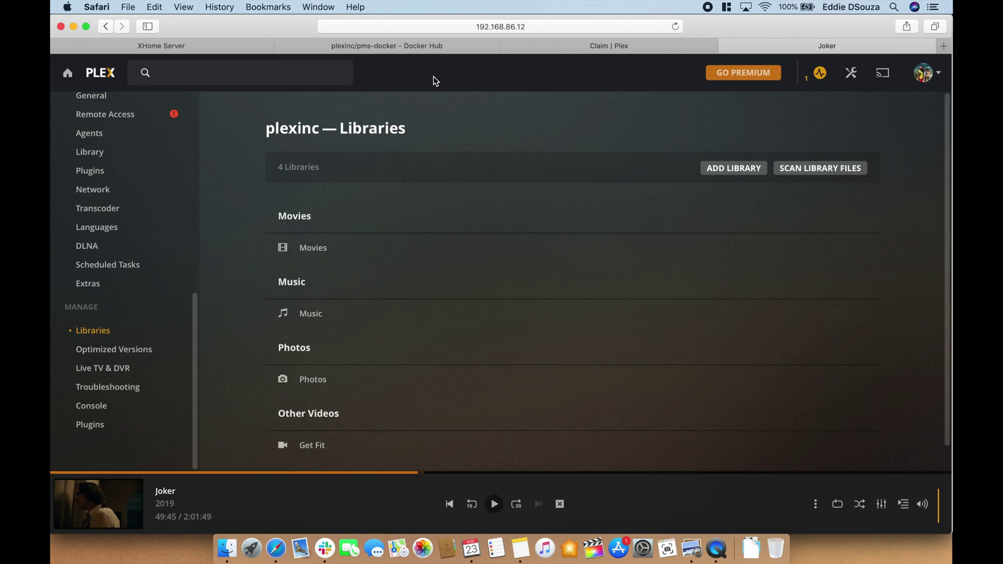
click(93, 77)
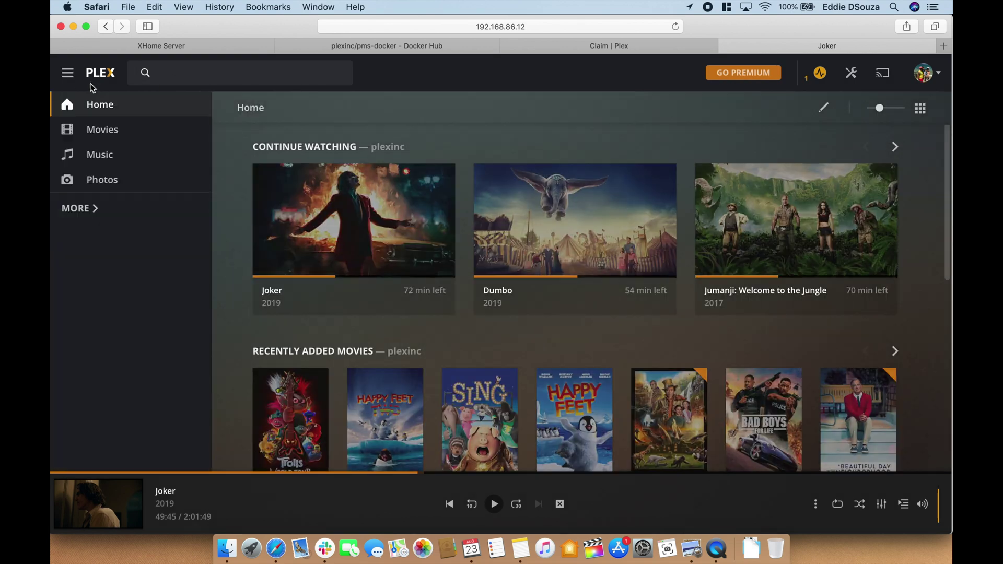
scroll(231, 253, down, 3)
scroll(231, 252, up, 3)
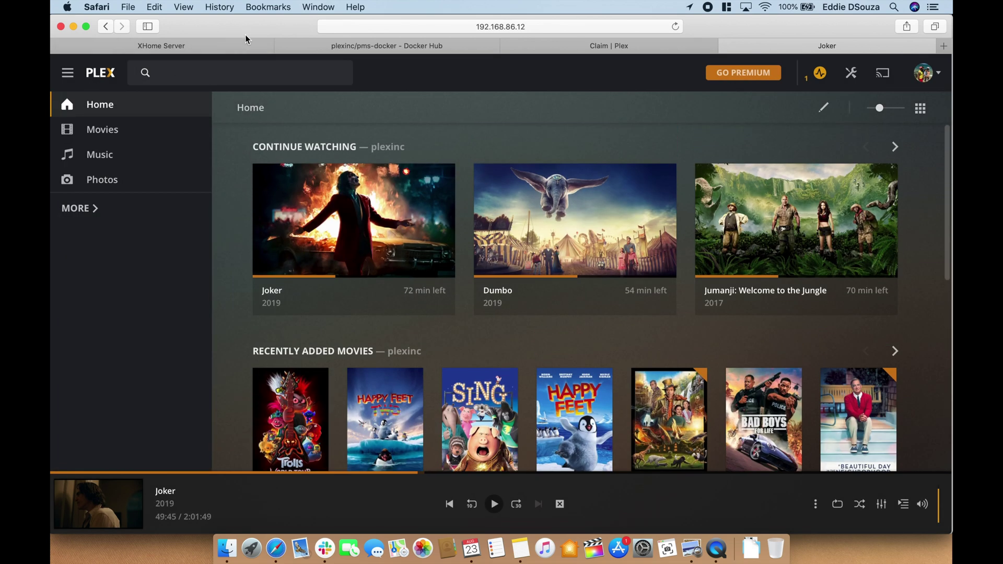
Switch back to the XHome Server tab showing the DSM Docker container list
click(265, 51)
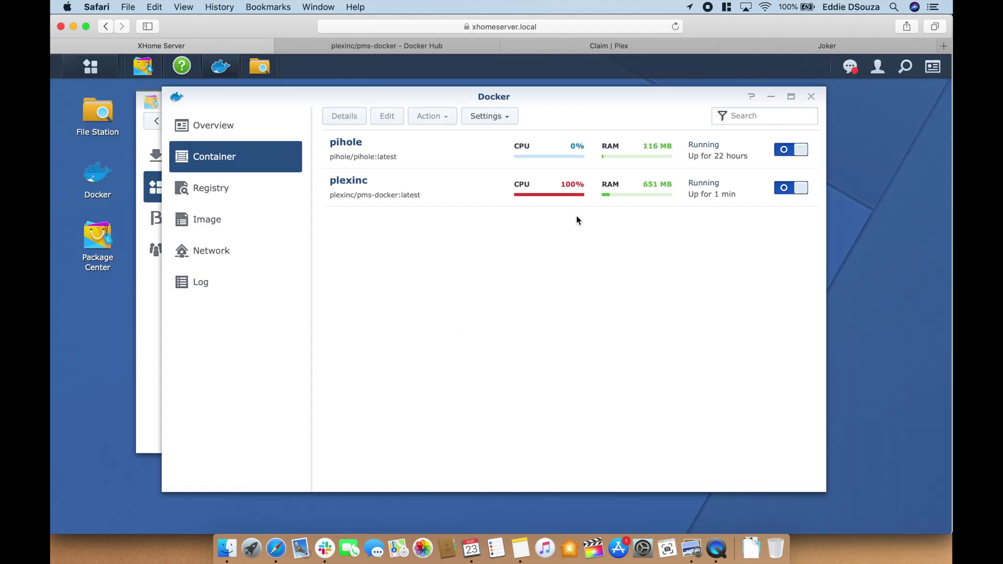